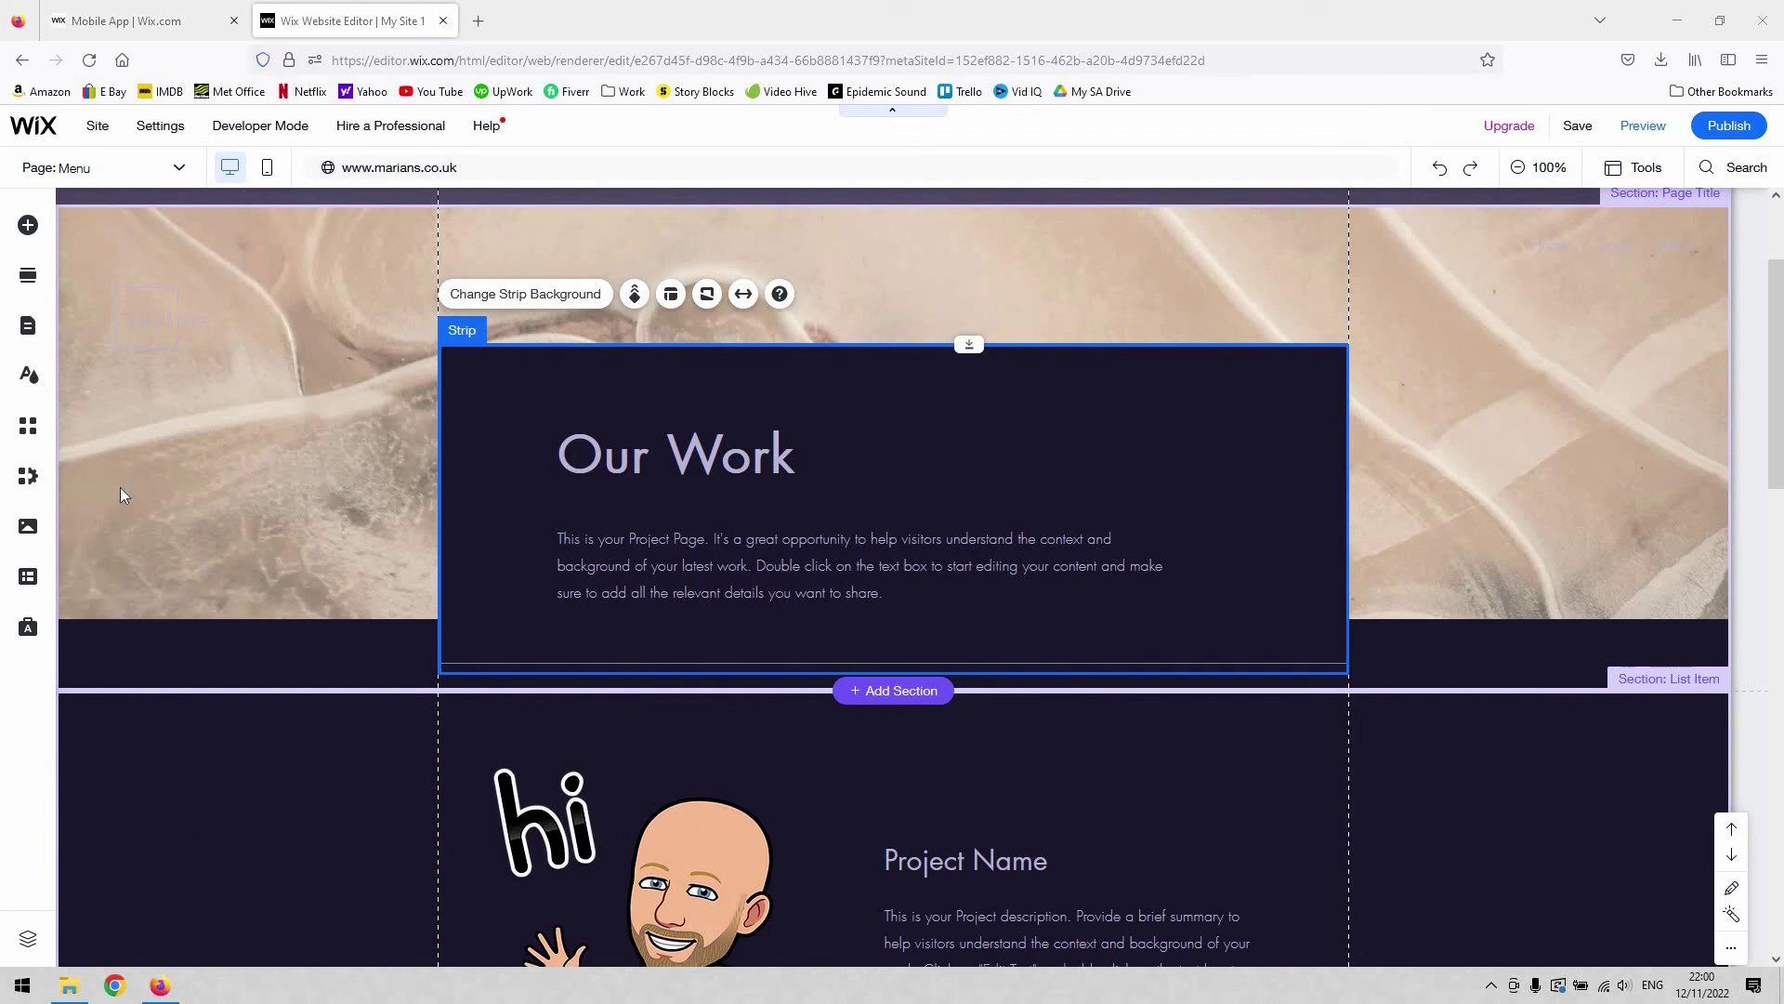
# Browse the Store elements available for the page, including the Add To Cart Button.
pyautogui.click(28, 225)
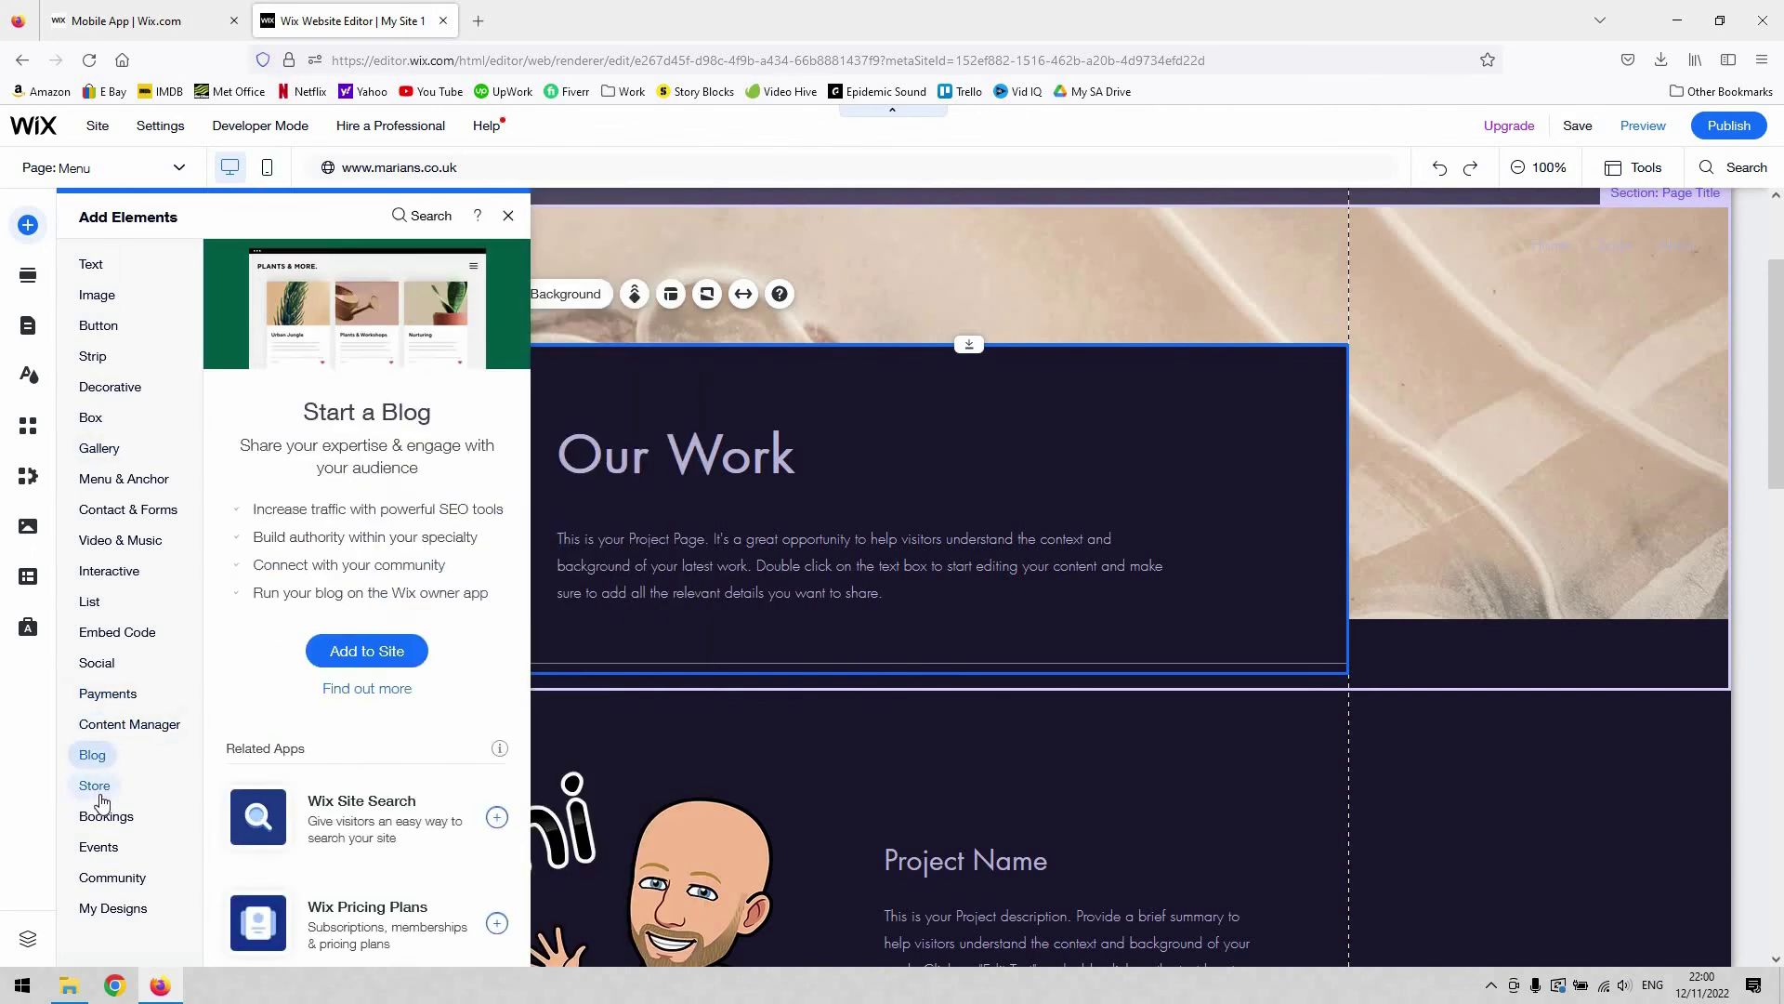
pyautogui.moveTo(102, 801)
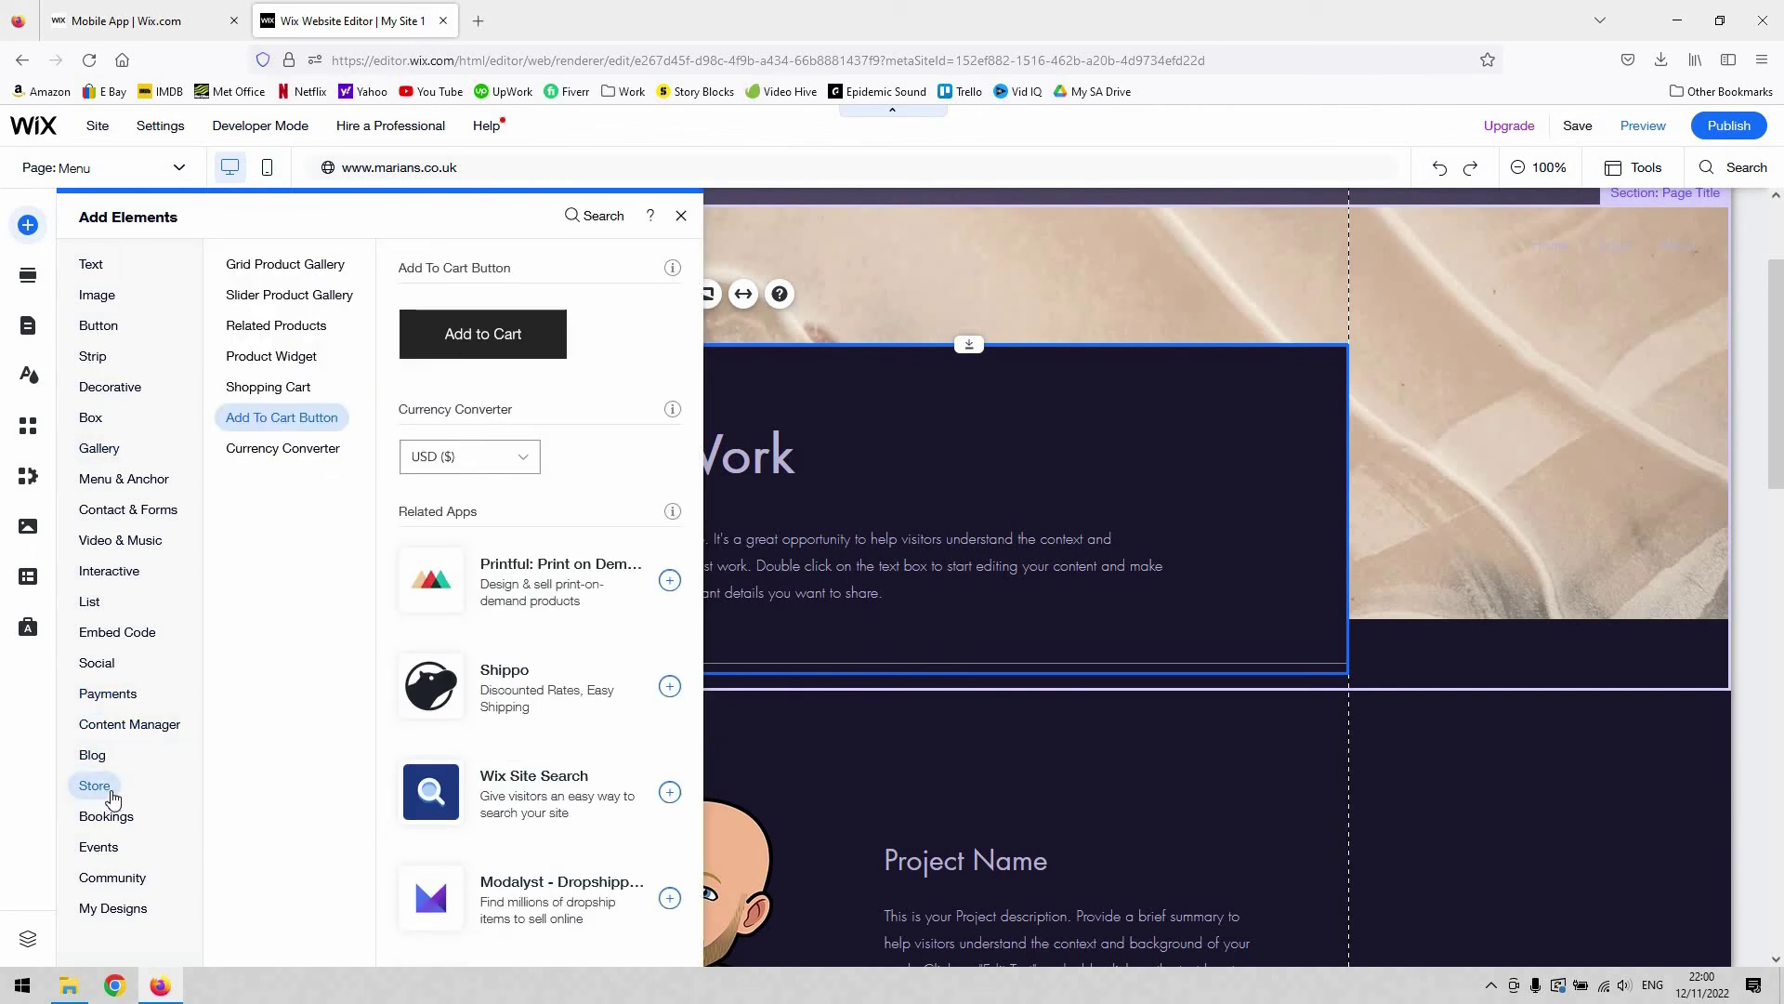
pyautogui.moveTo(312, 269)
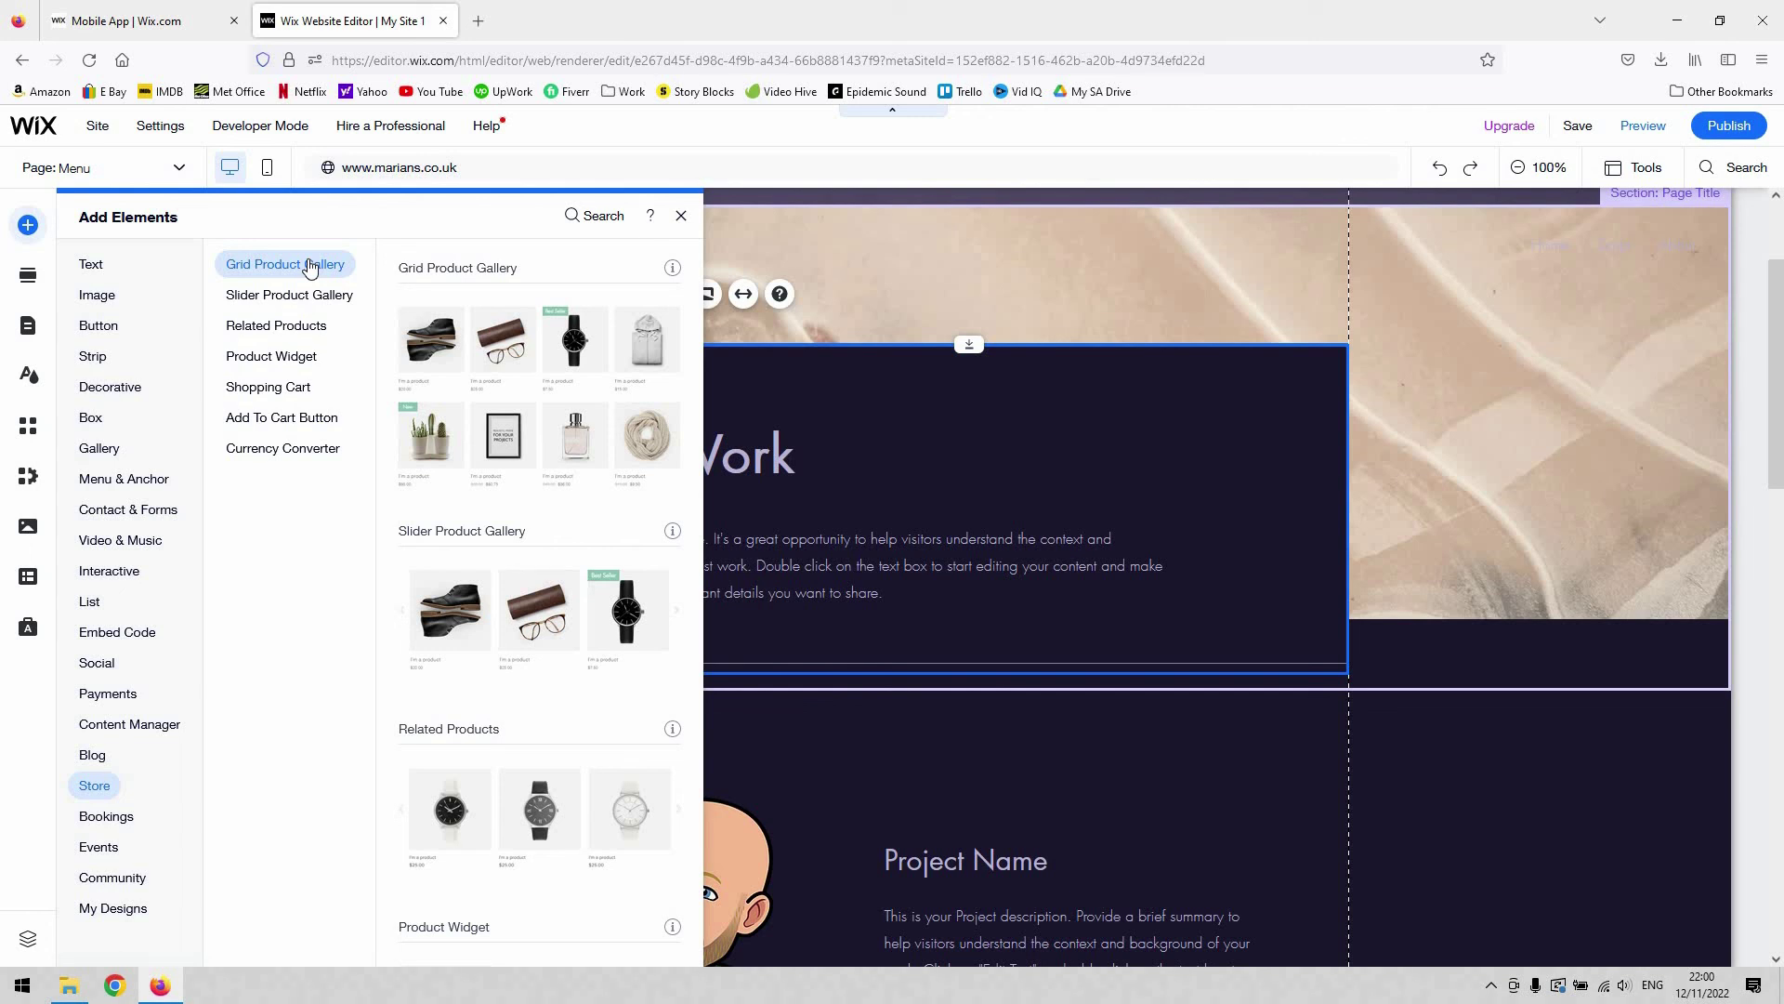
pyautogui.click(320, 357)
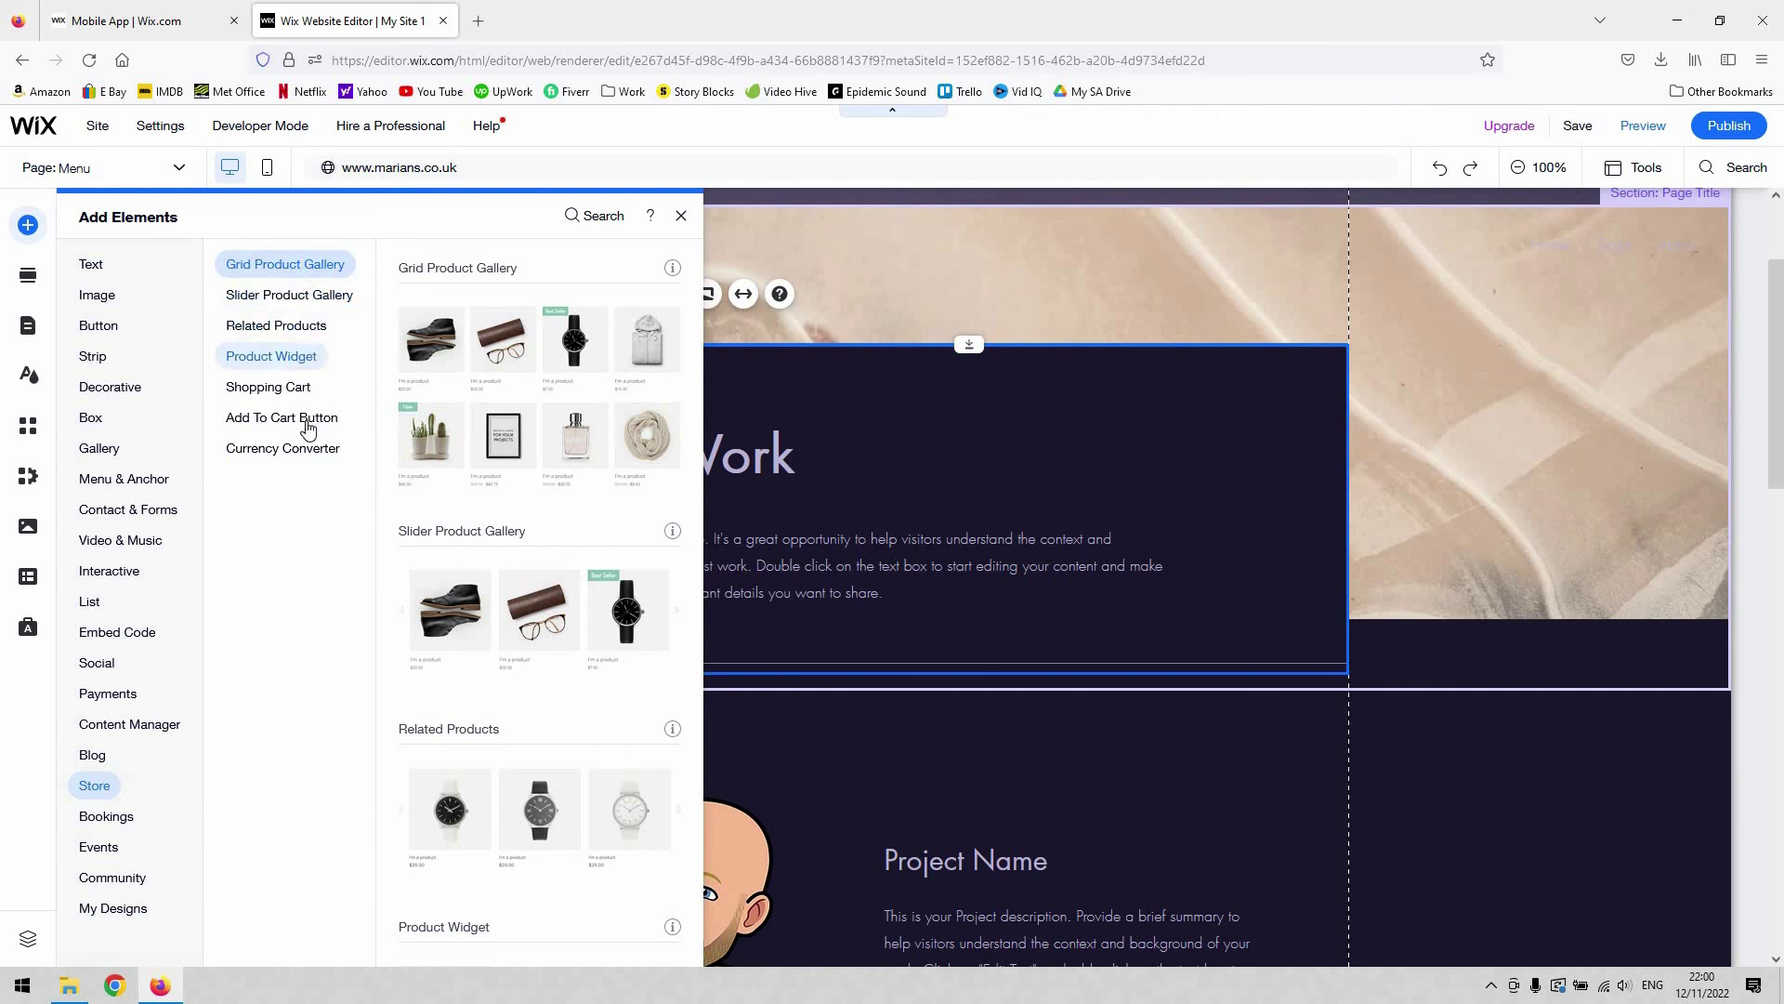
pyautogui.click(310, 429)
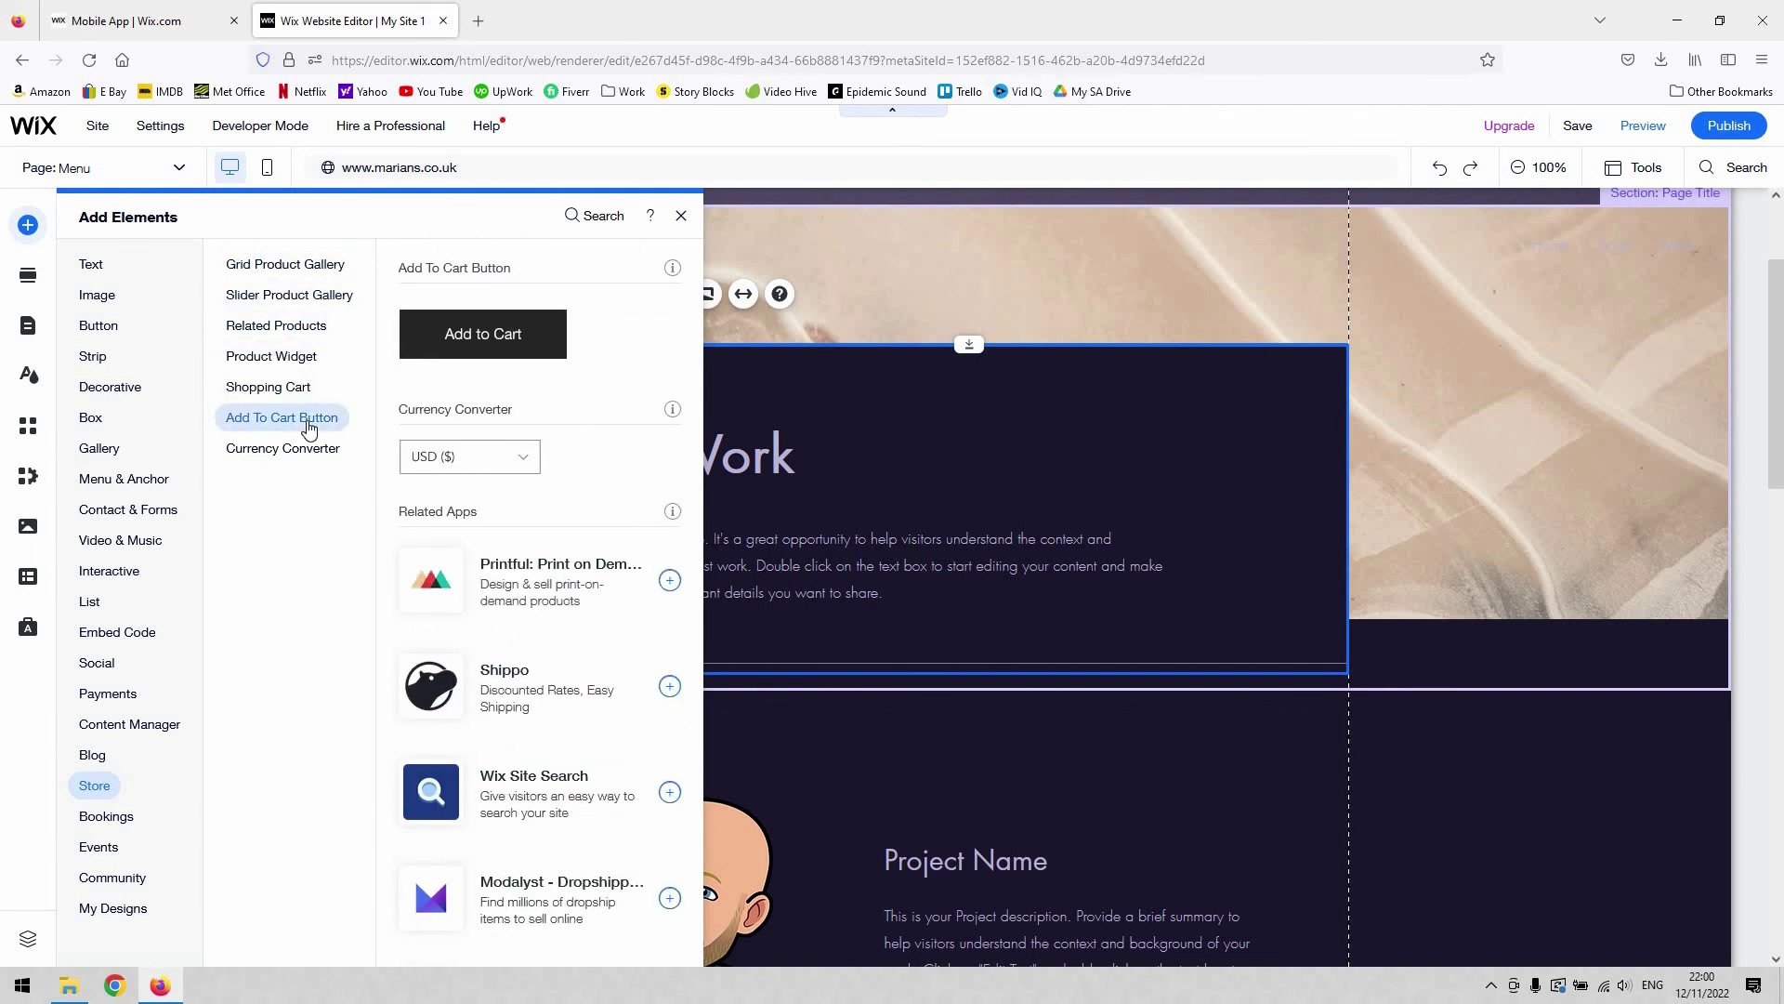
pyautogui.click(920, 691)
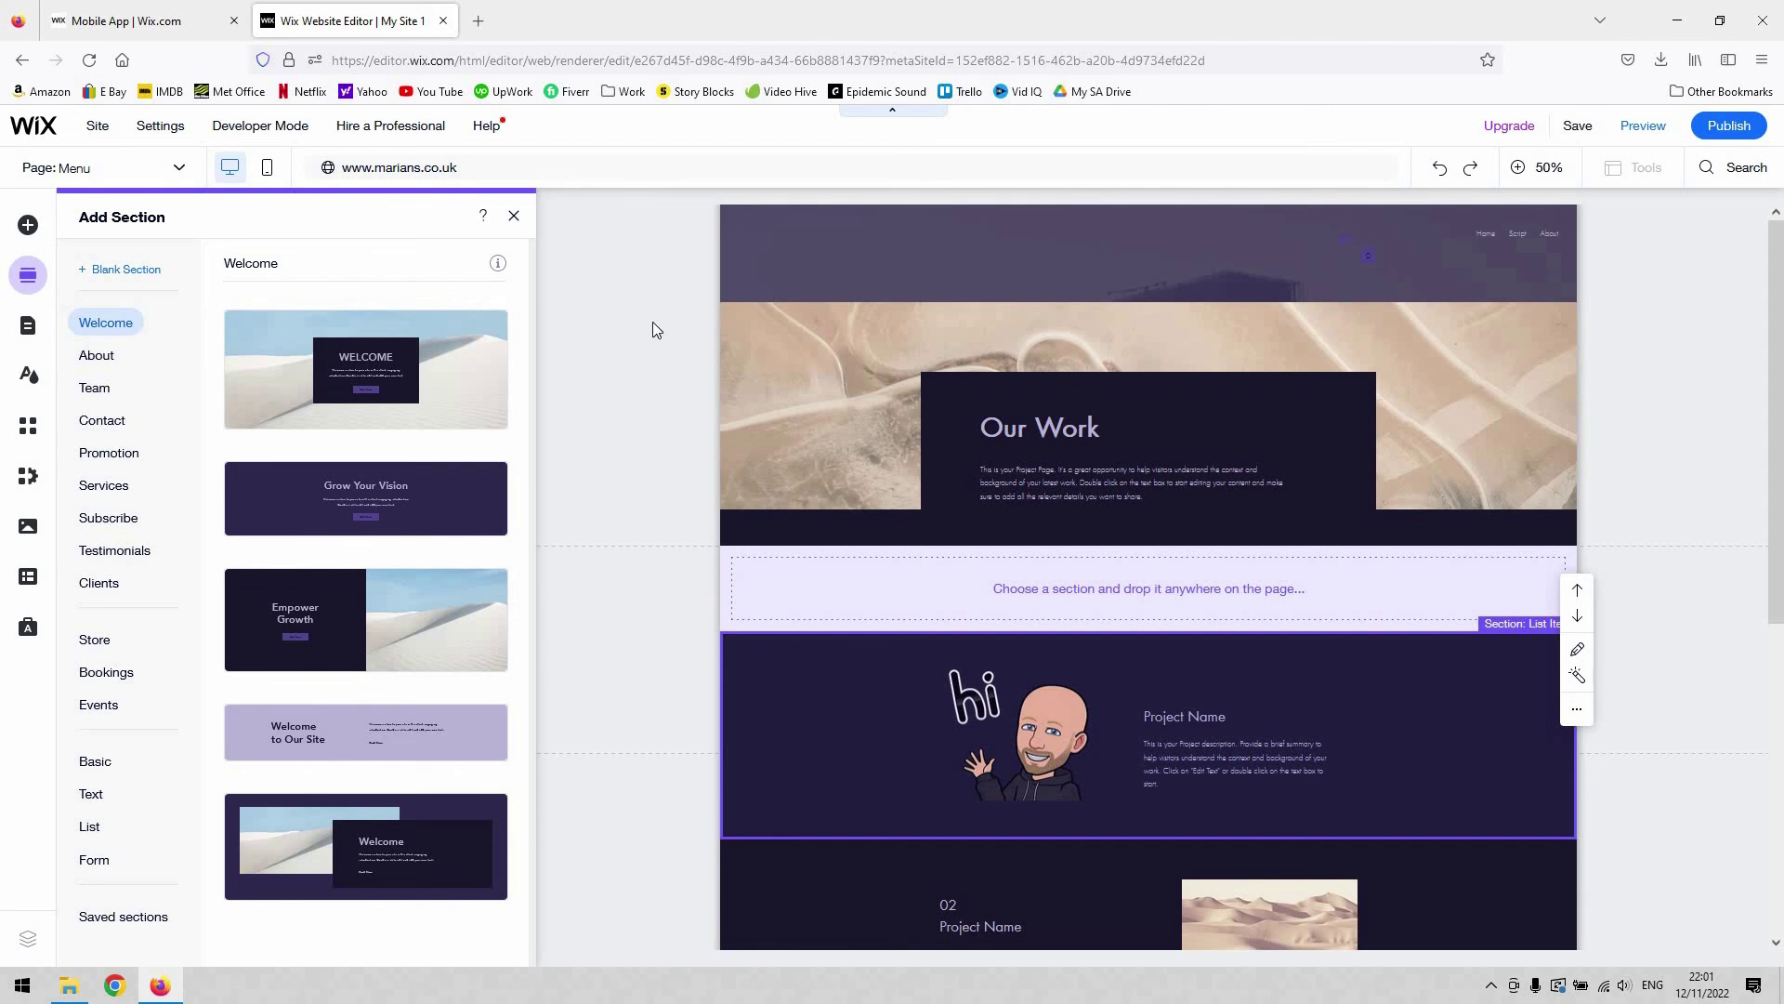
pyautogui.click(1162, 642)
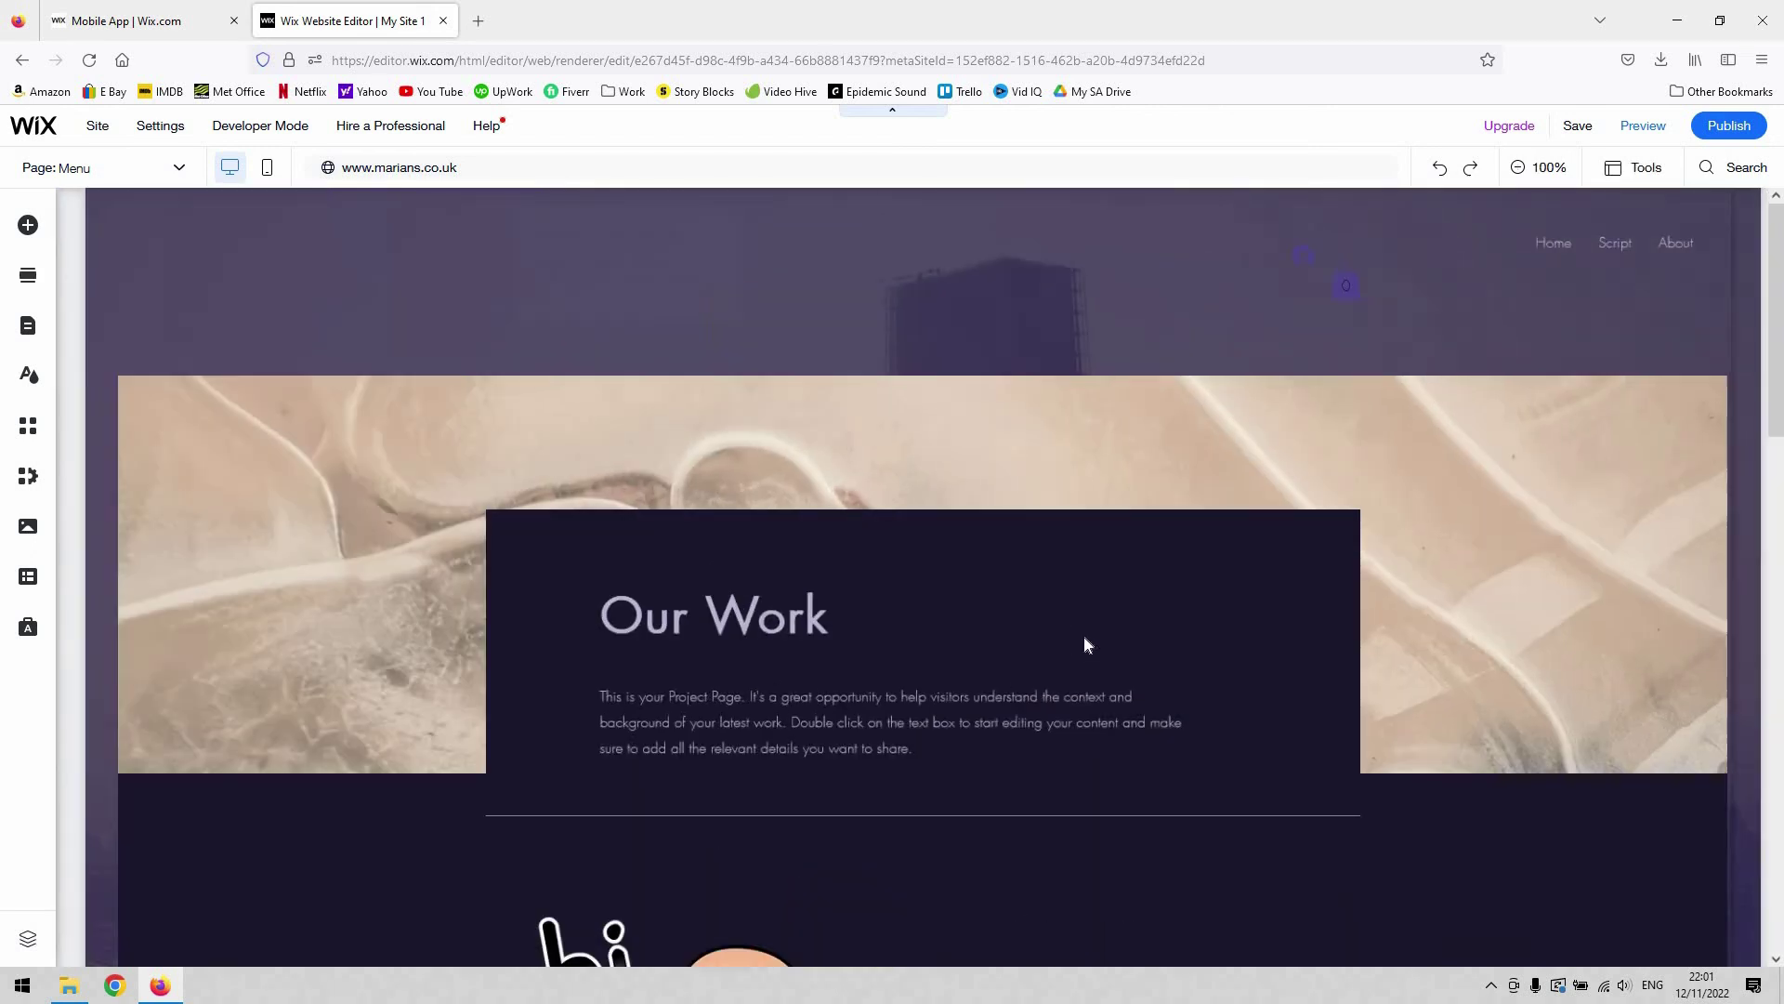
# Add a store Add to Cart button to the 02 Project Name section, placing it beside the number 02.
pyautogui.scroll(-7, 1093, 626)
pyautogui.scroll(-4, 1003, 570)
pyautogui.scroll(5, 982, 576)
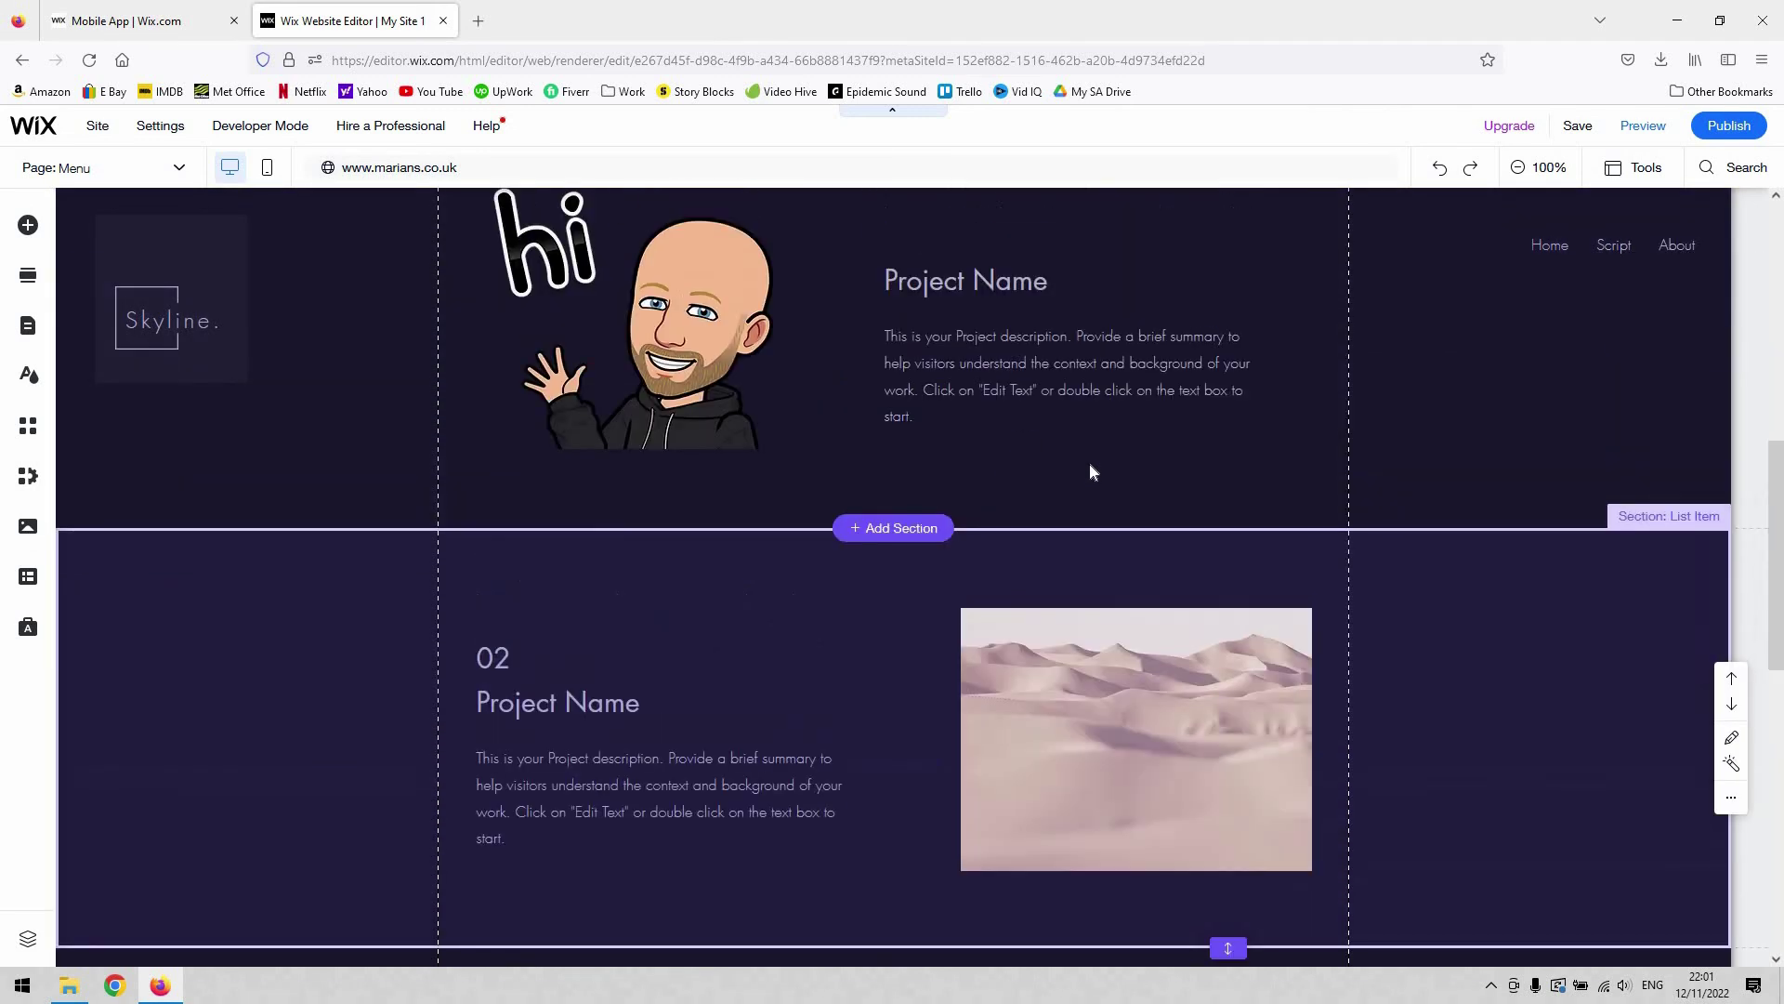
pyautogui.scroll(-1, 920, 675)
pyautogui.scroll(-2, 1003, 601)
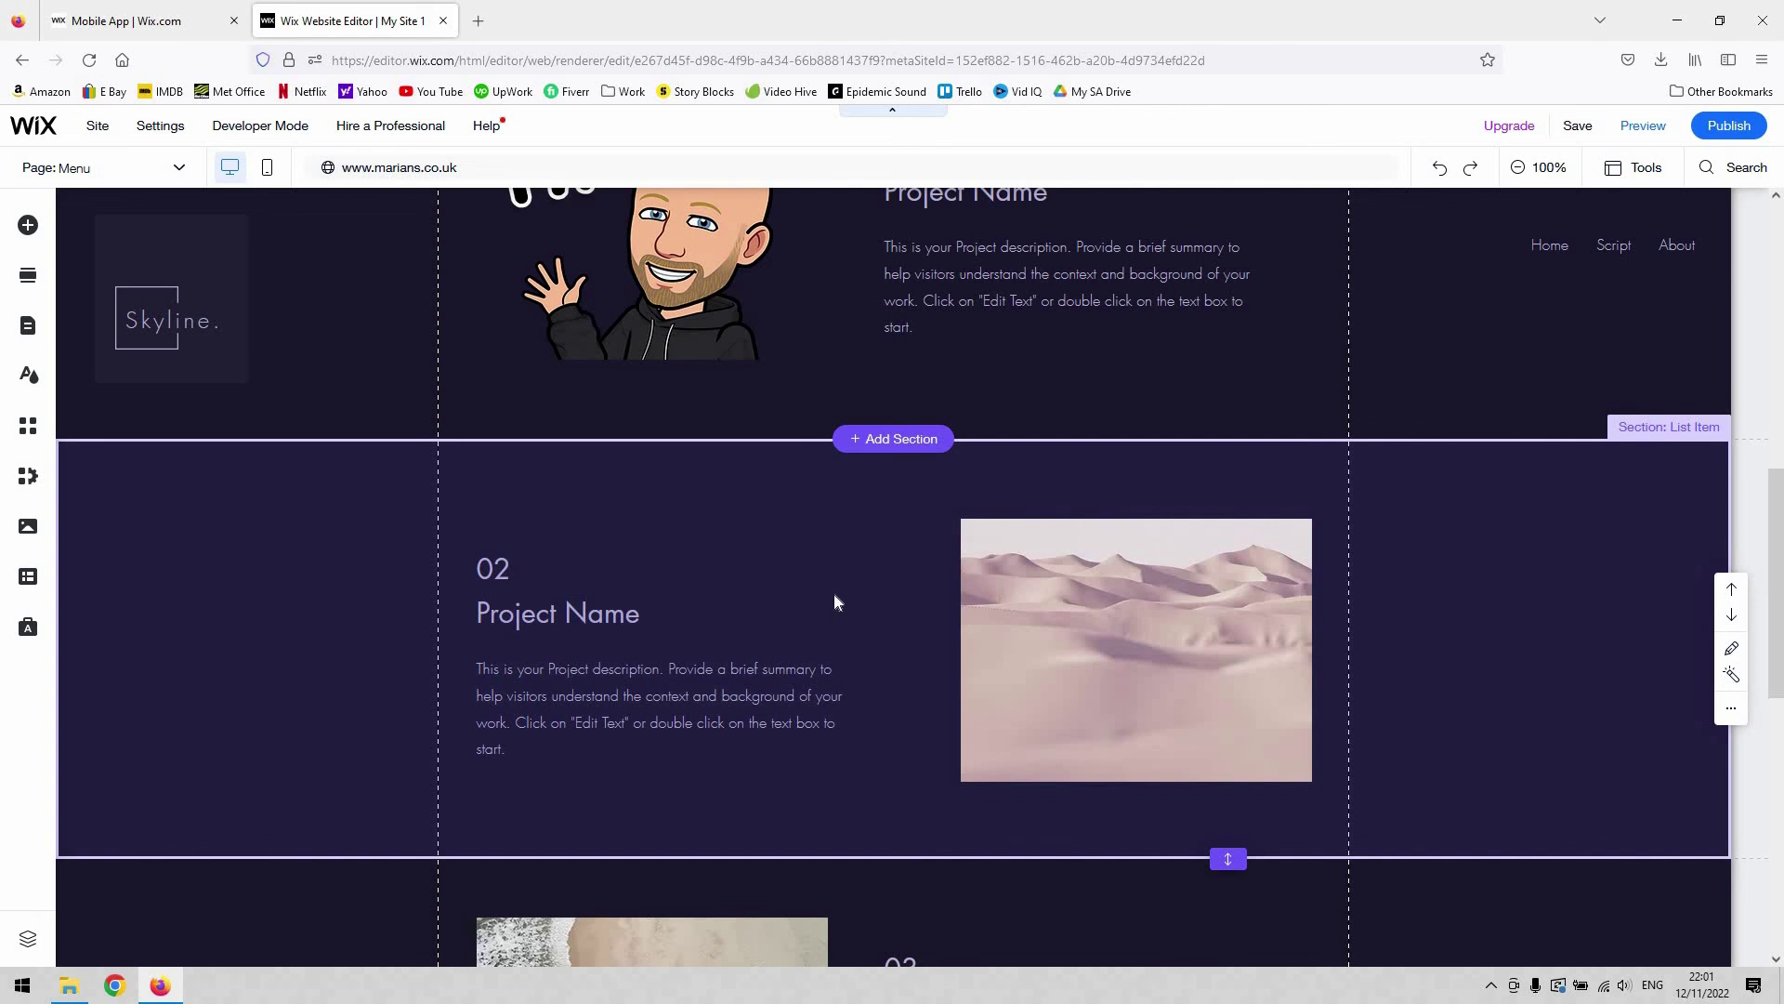
pyautogui.scroll(-2, 780, 476)
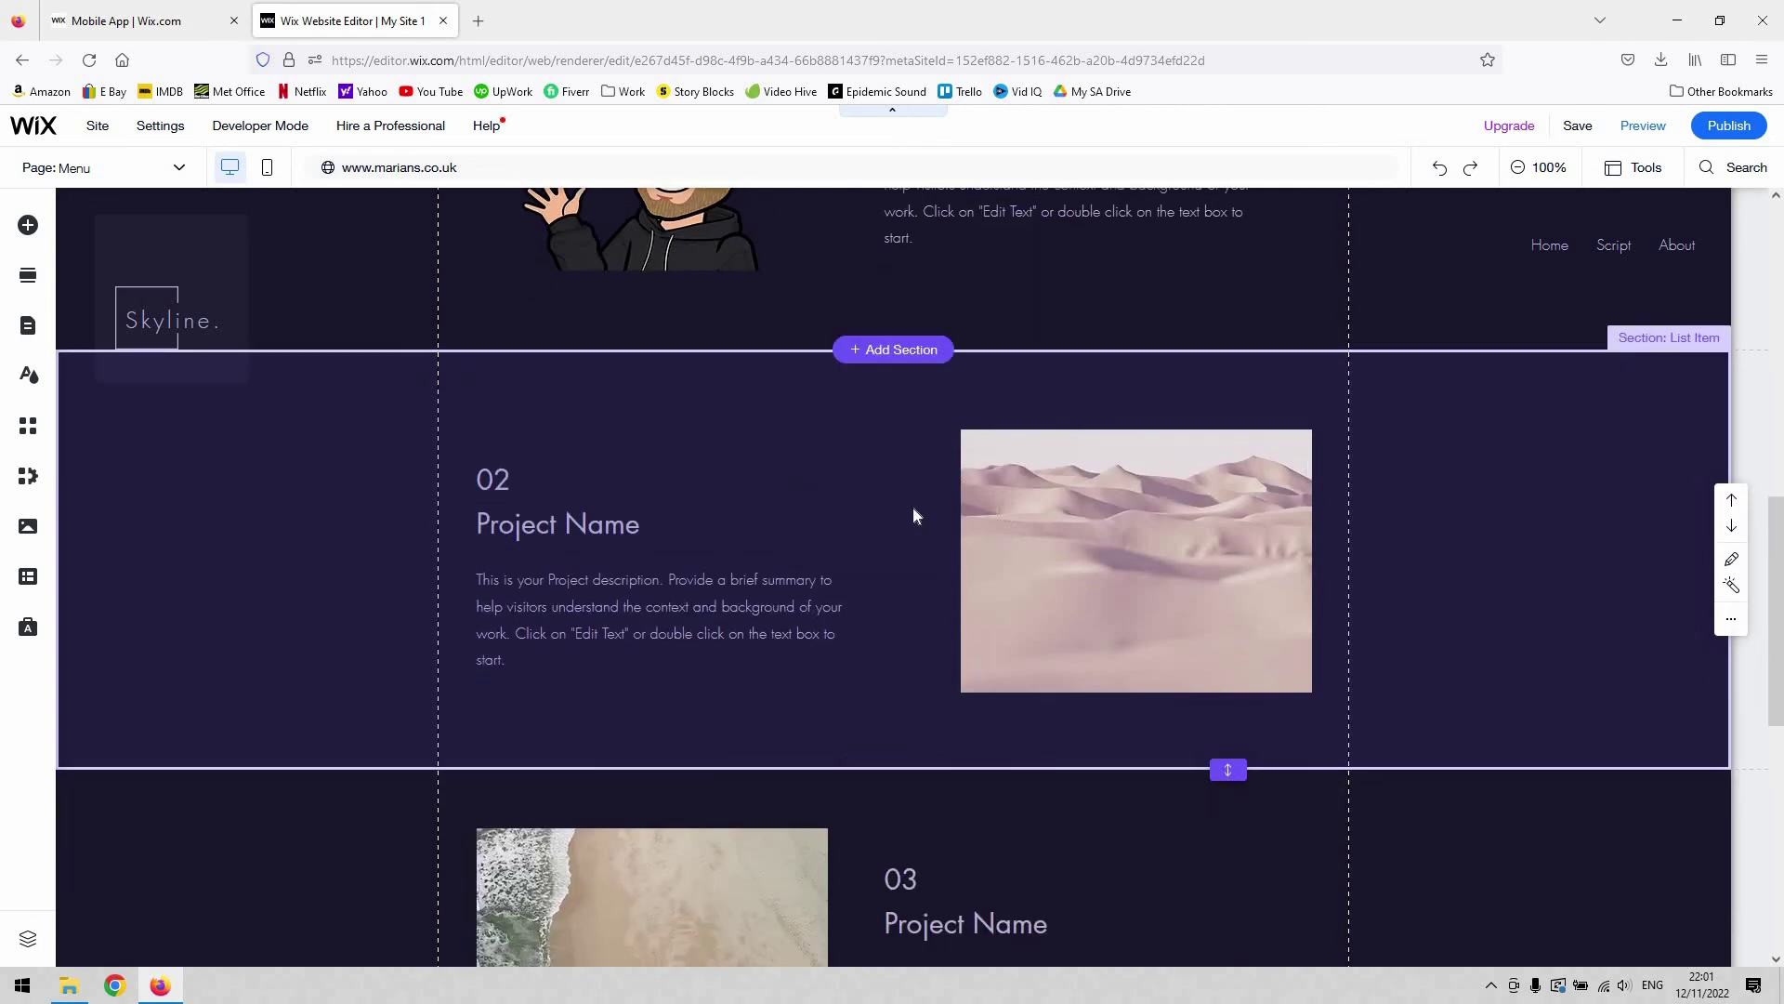
pyautogui.click(834, 483)
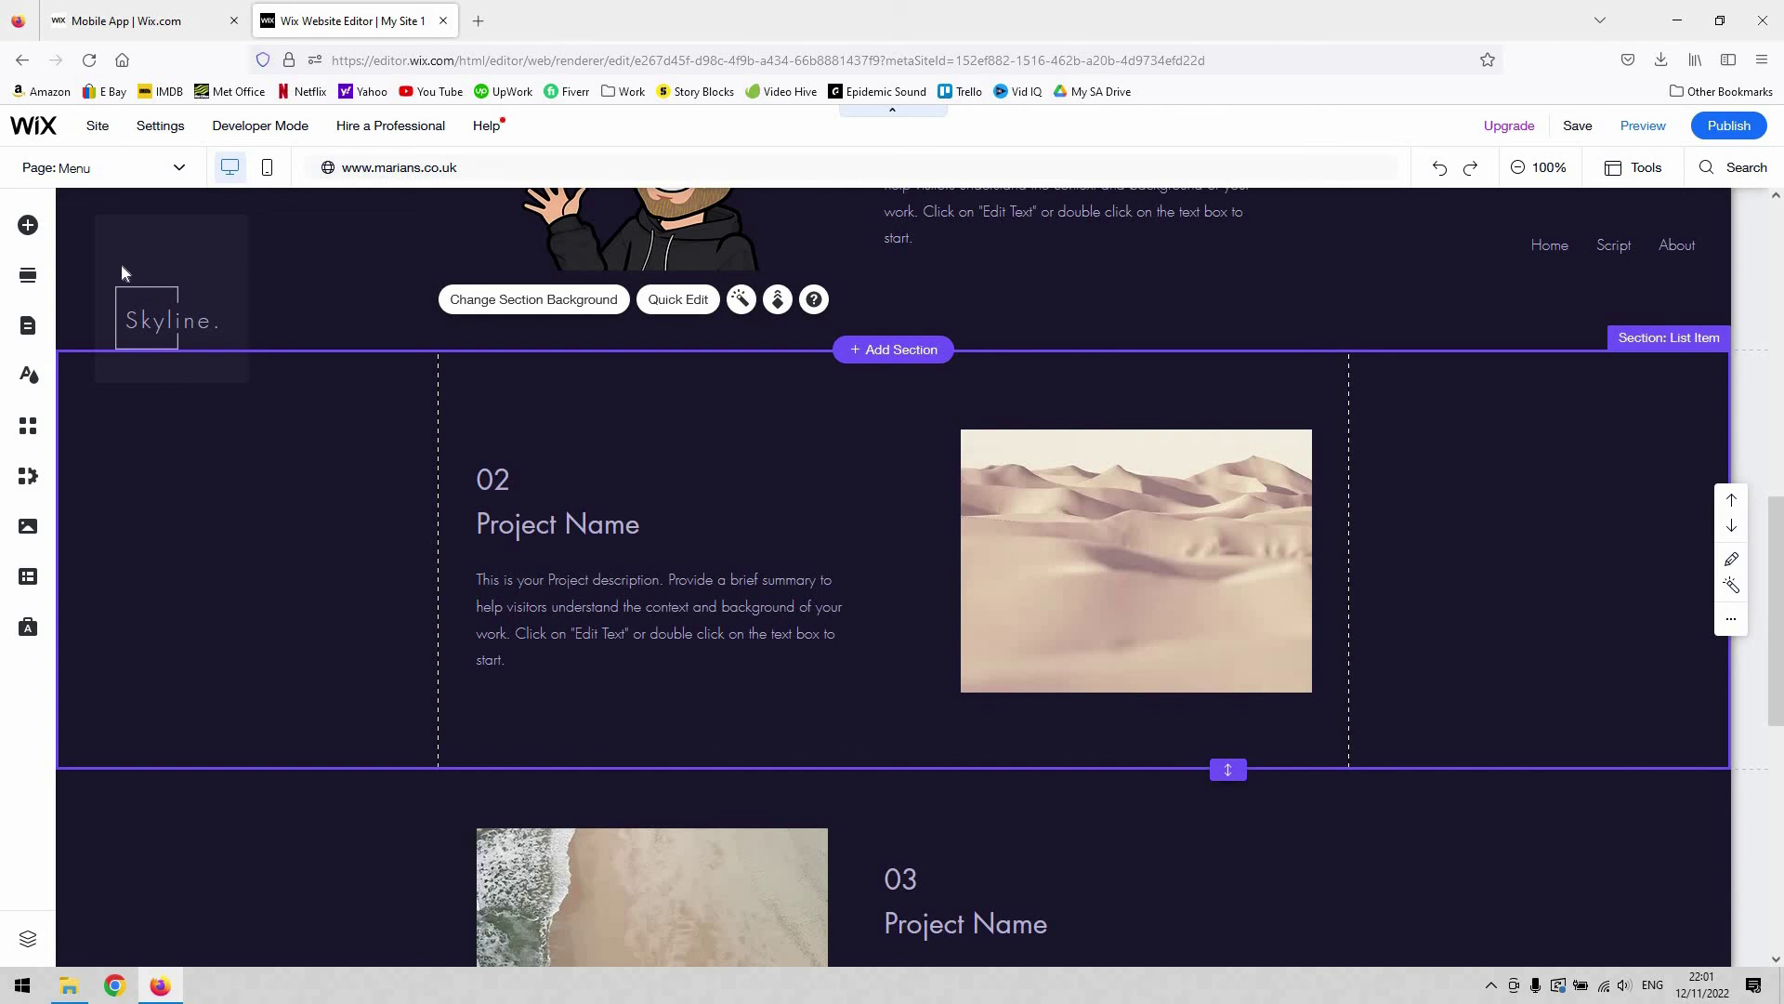
pyautogui.click(28, 225)
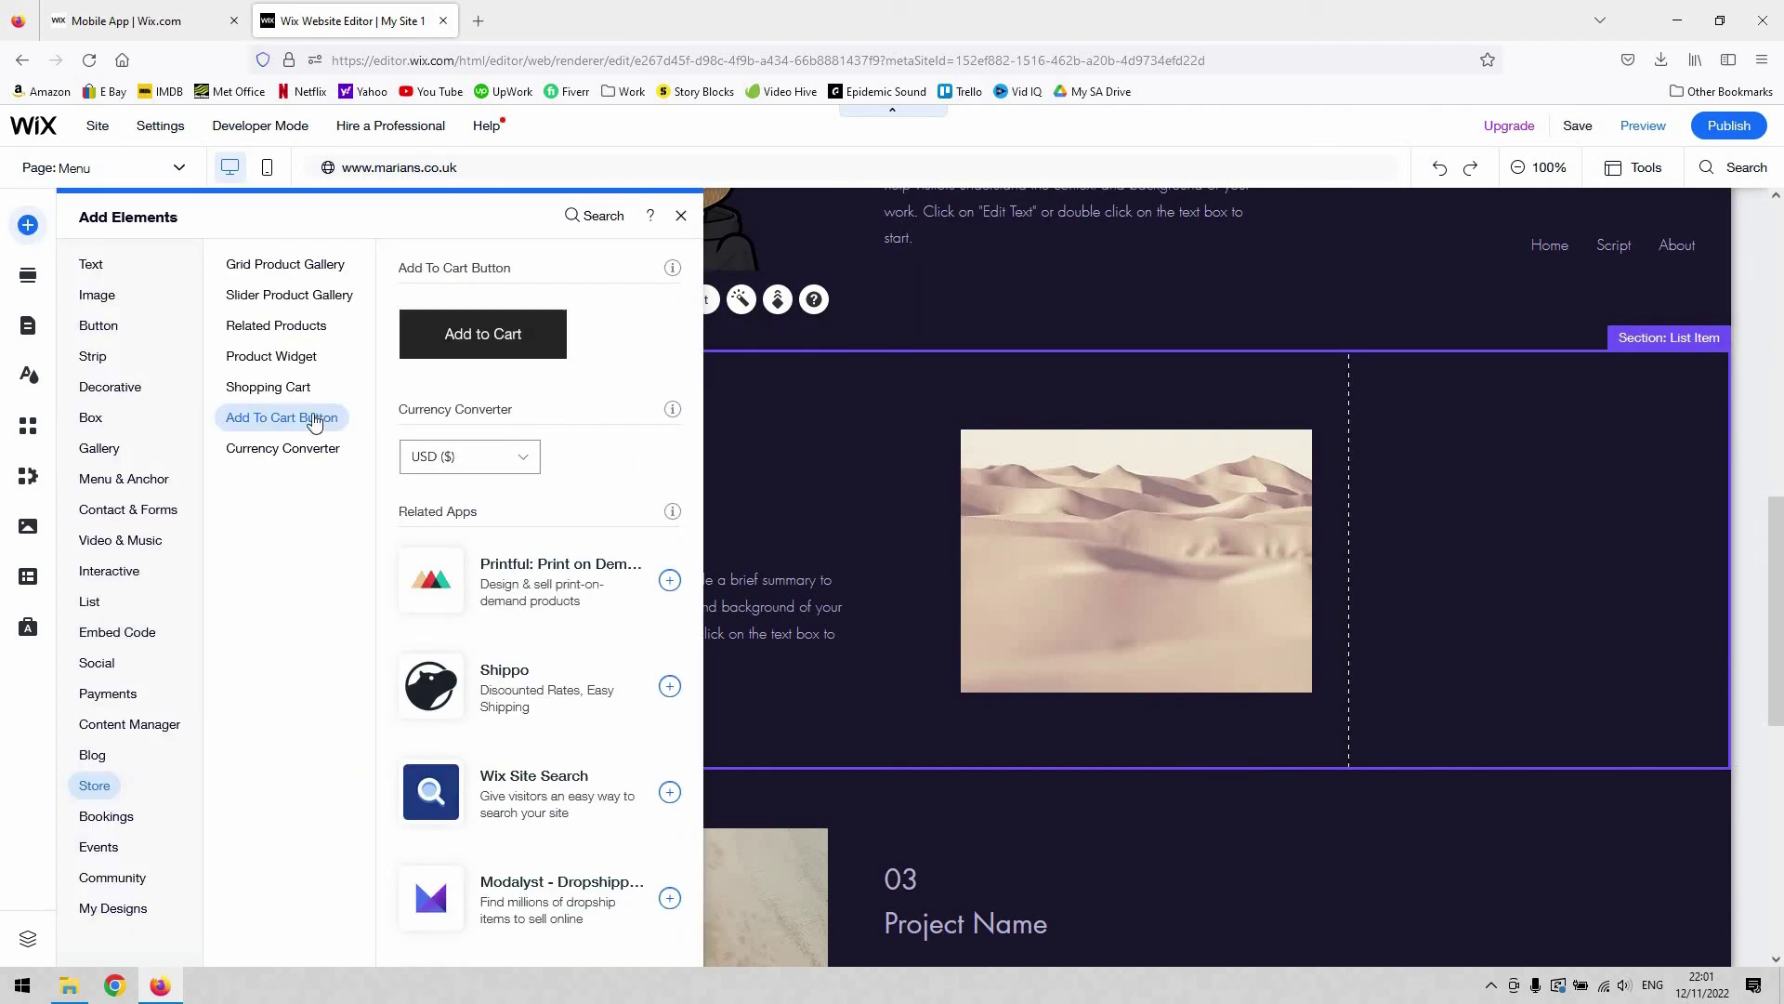
pyautogui.click(492, 346)
pyautogui.moveTo(493, 346); pyautogui.dragTo(810, 444)
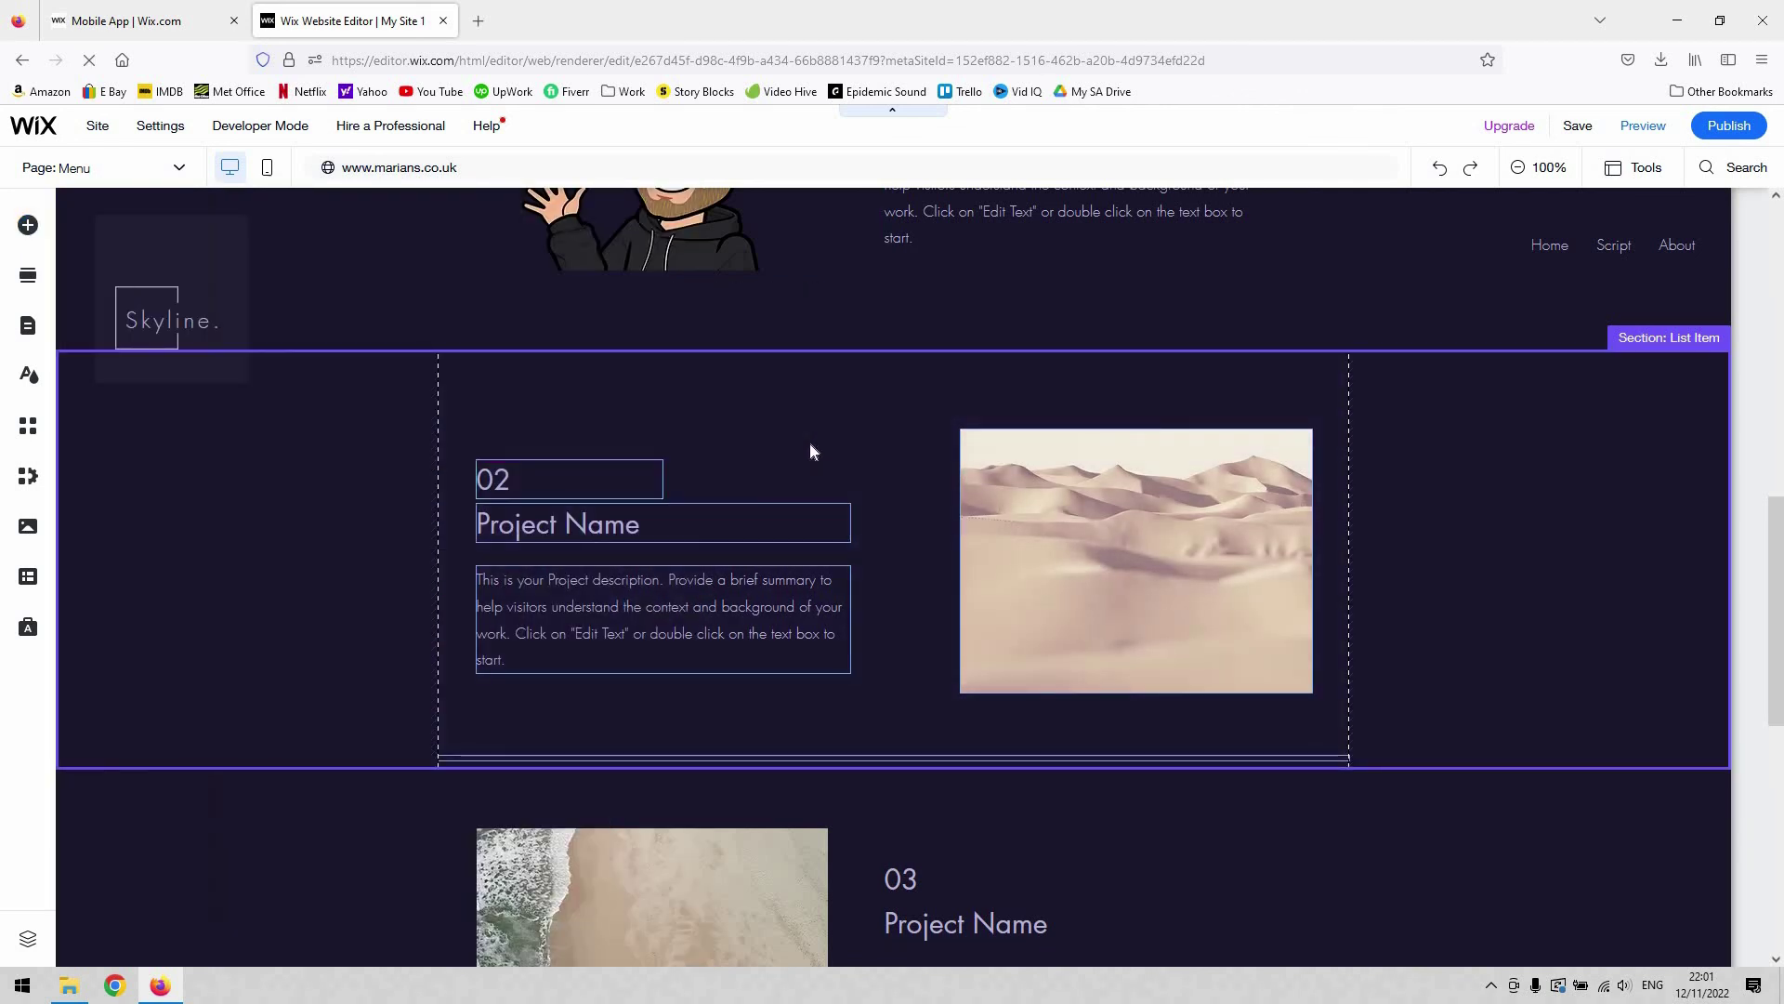
pyautogui.click(810, 429)
pyautogui.moveTo(810, 428); pyautogui.dragTo(768, 467)
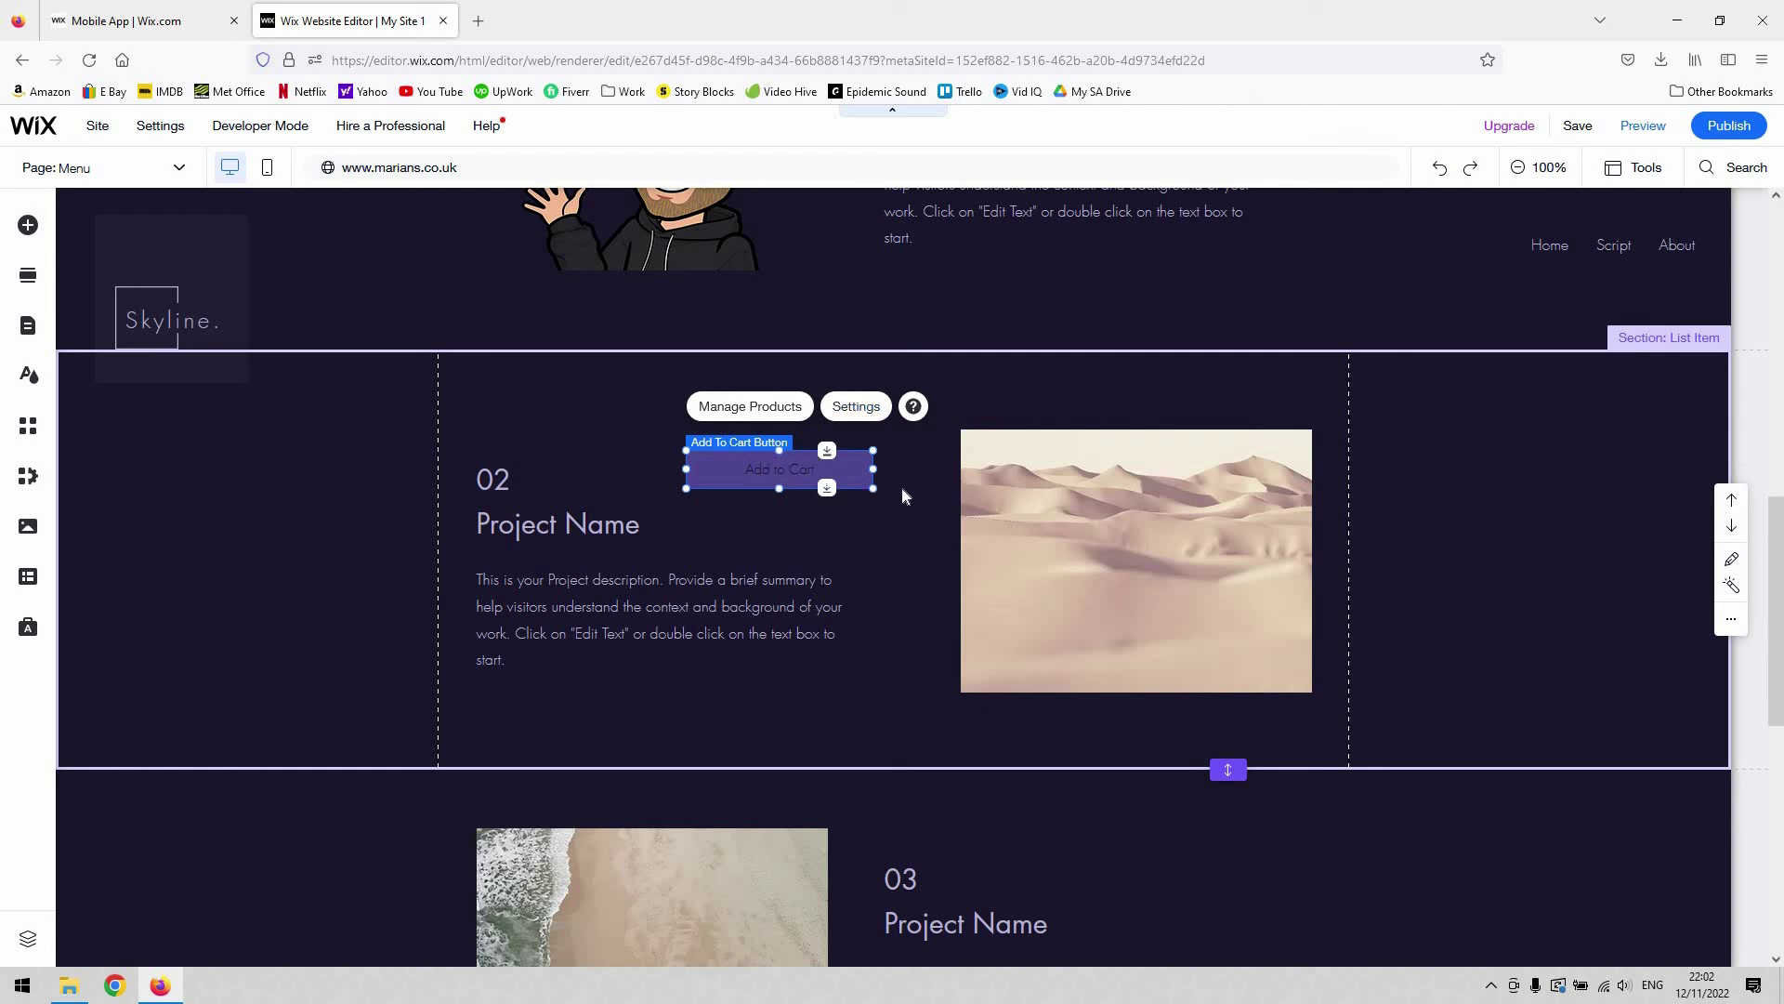
# Connect the Add to Cart button to the desk lamp product.
pyautogui.click(857, 408)
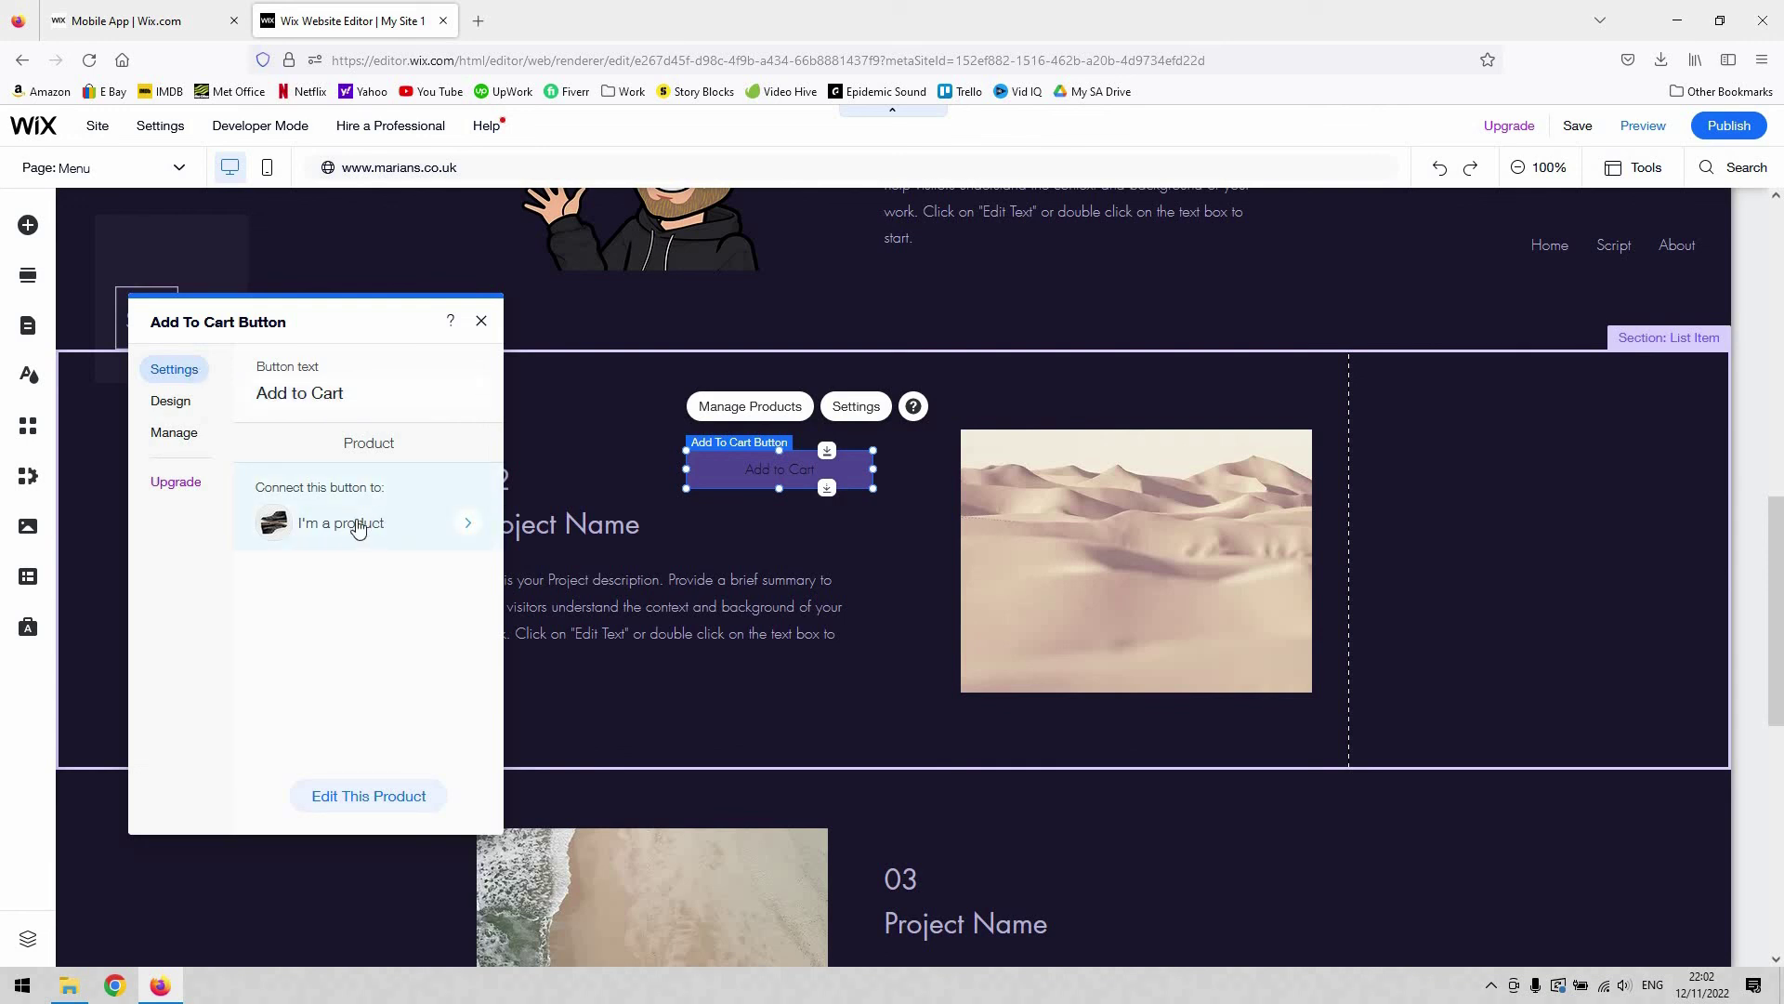
pyautogui.click(469, 532)
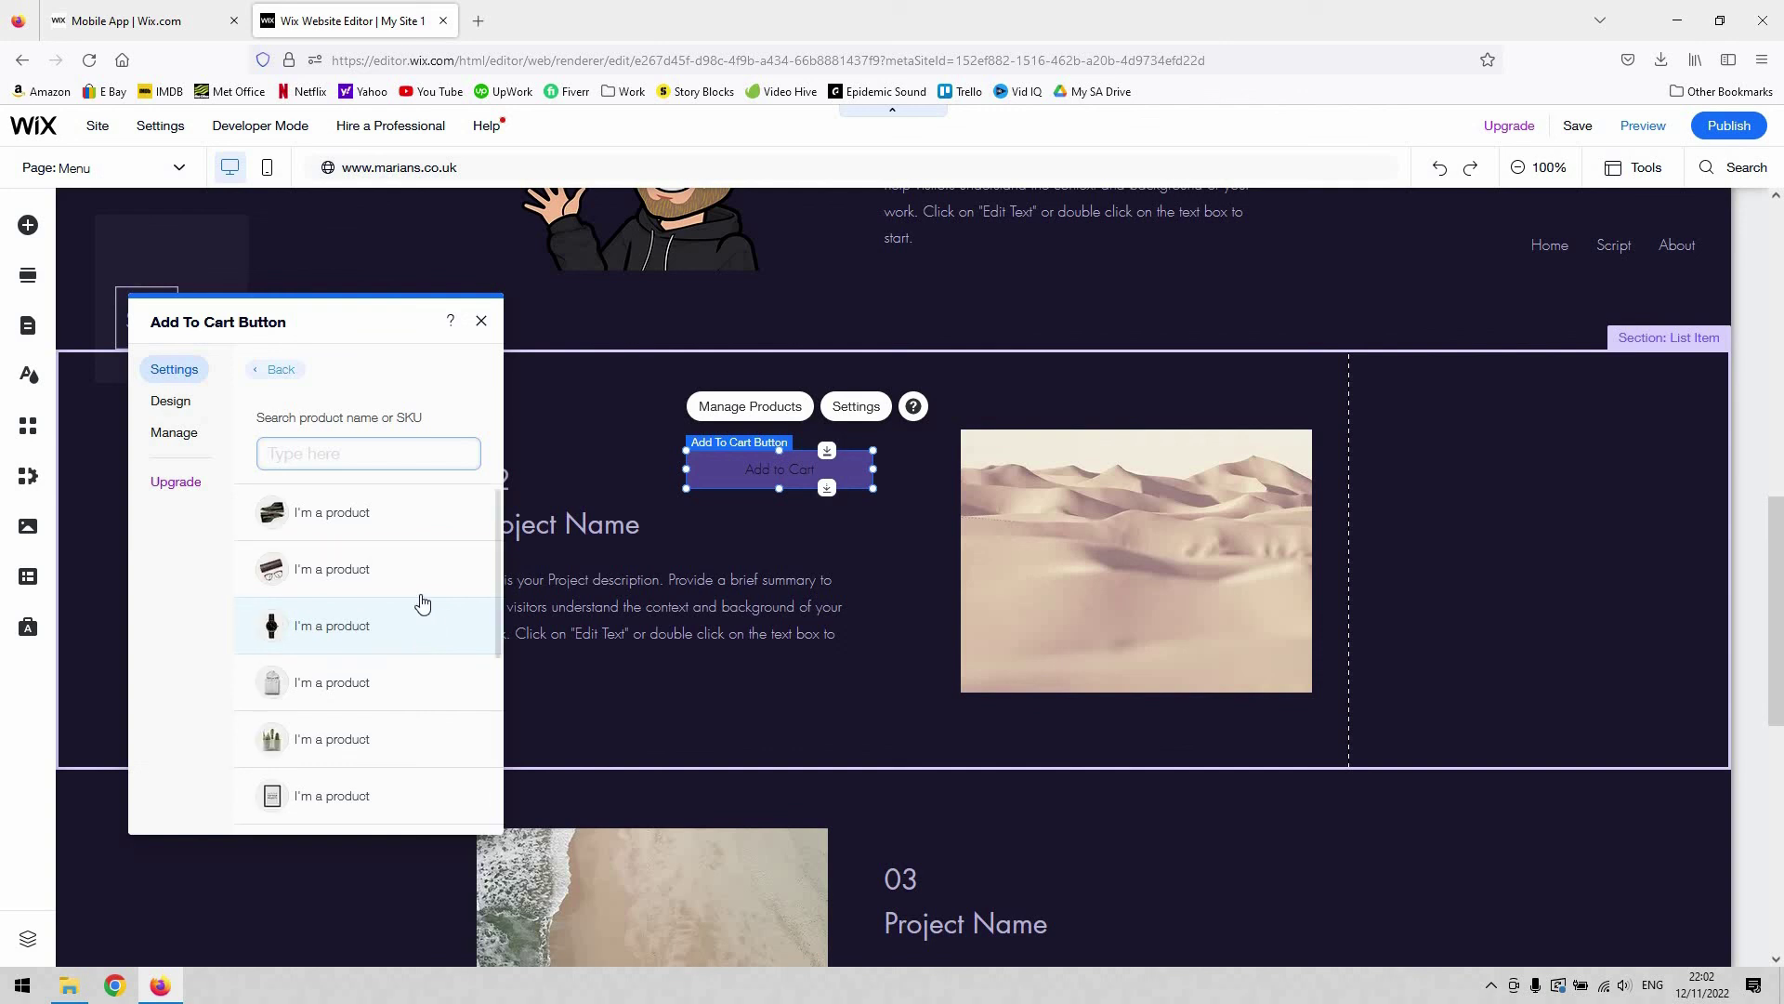
pyautogui.scroll(-3, 362, 618)
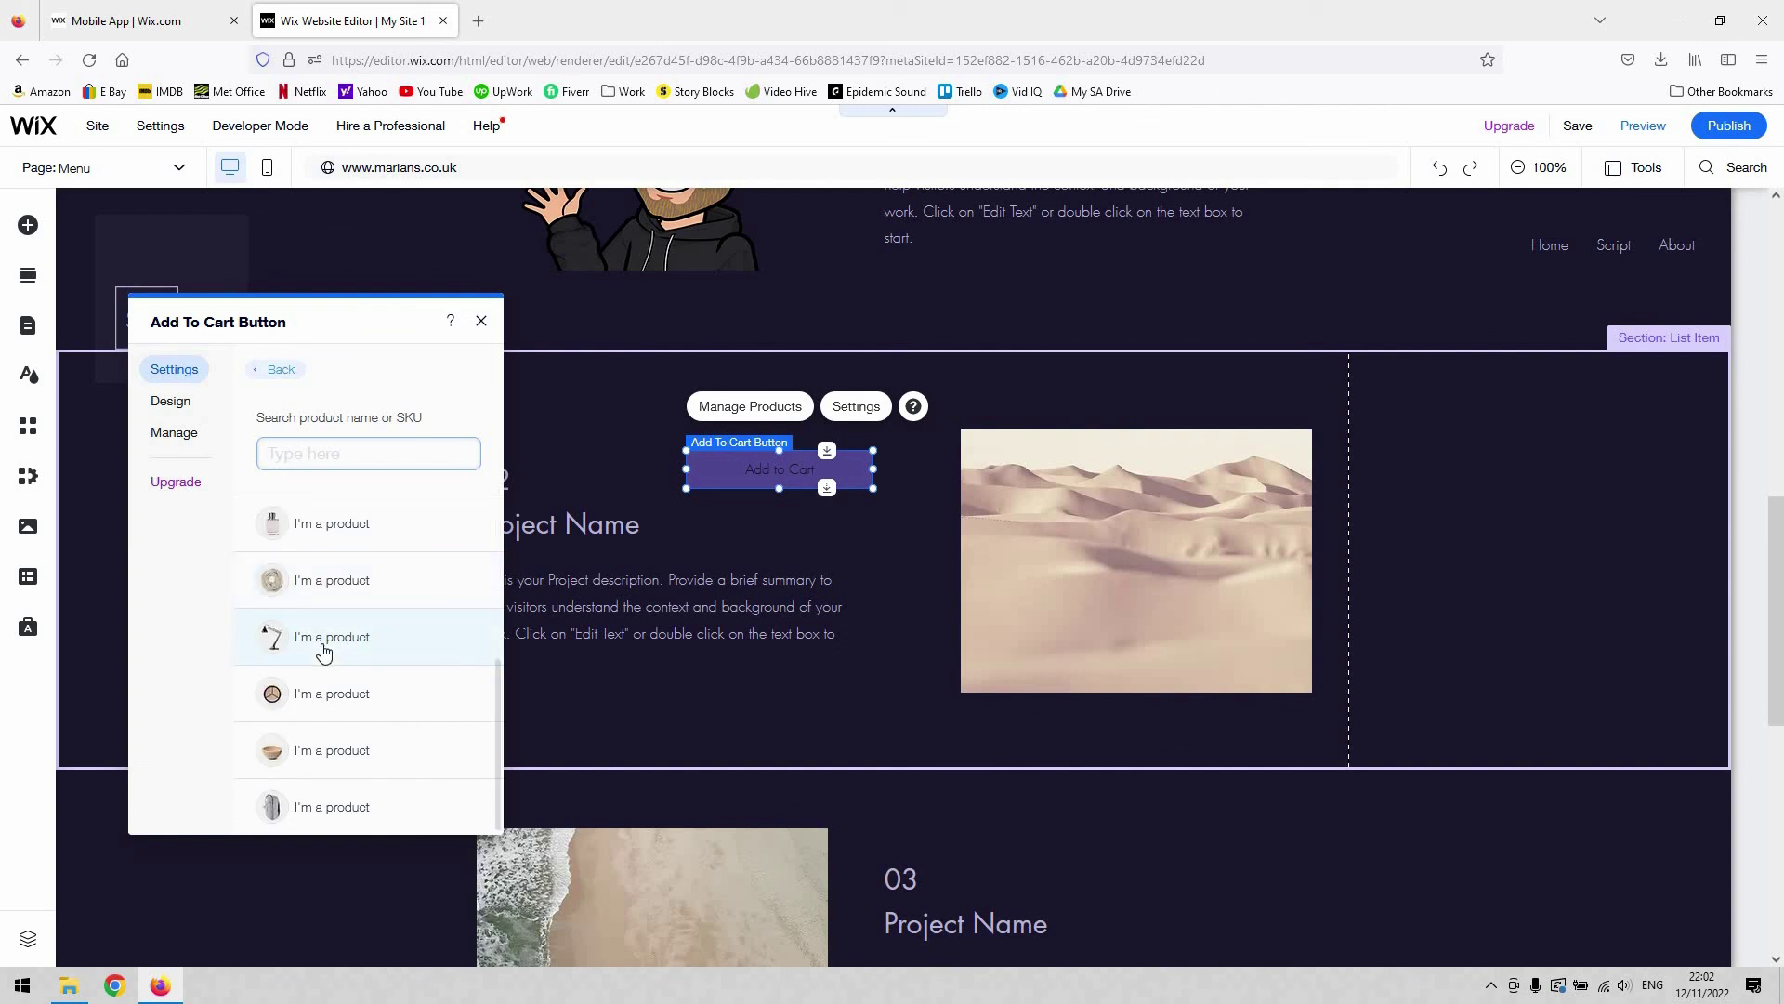
pyautogui.click(322, 644)
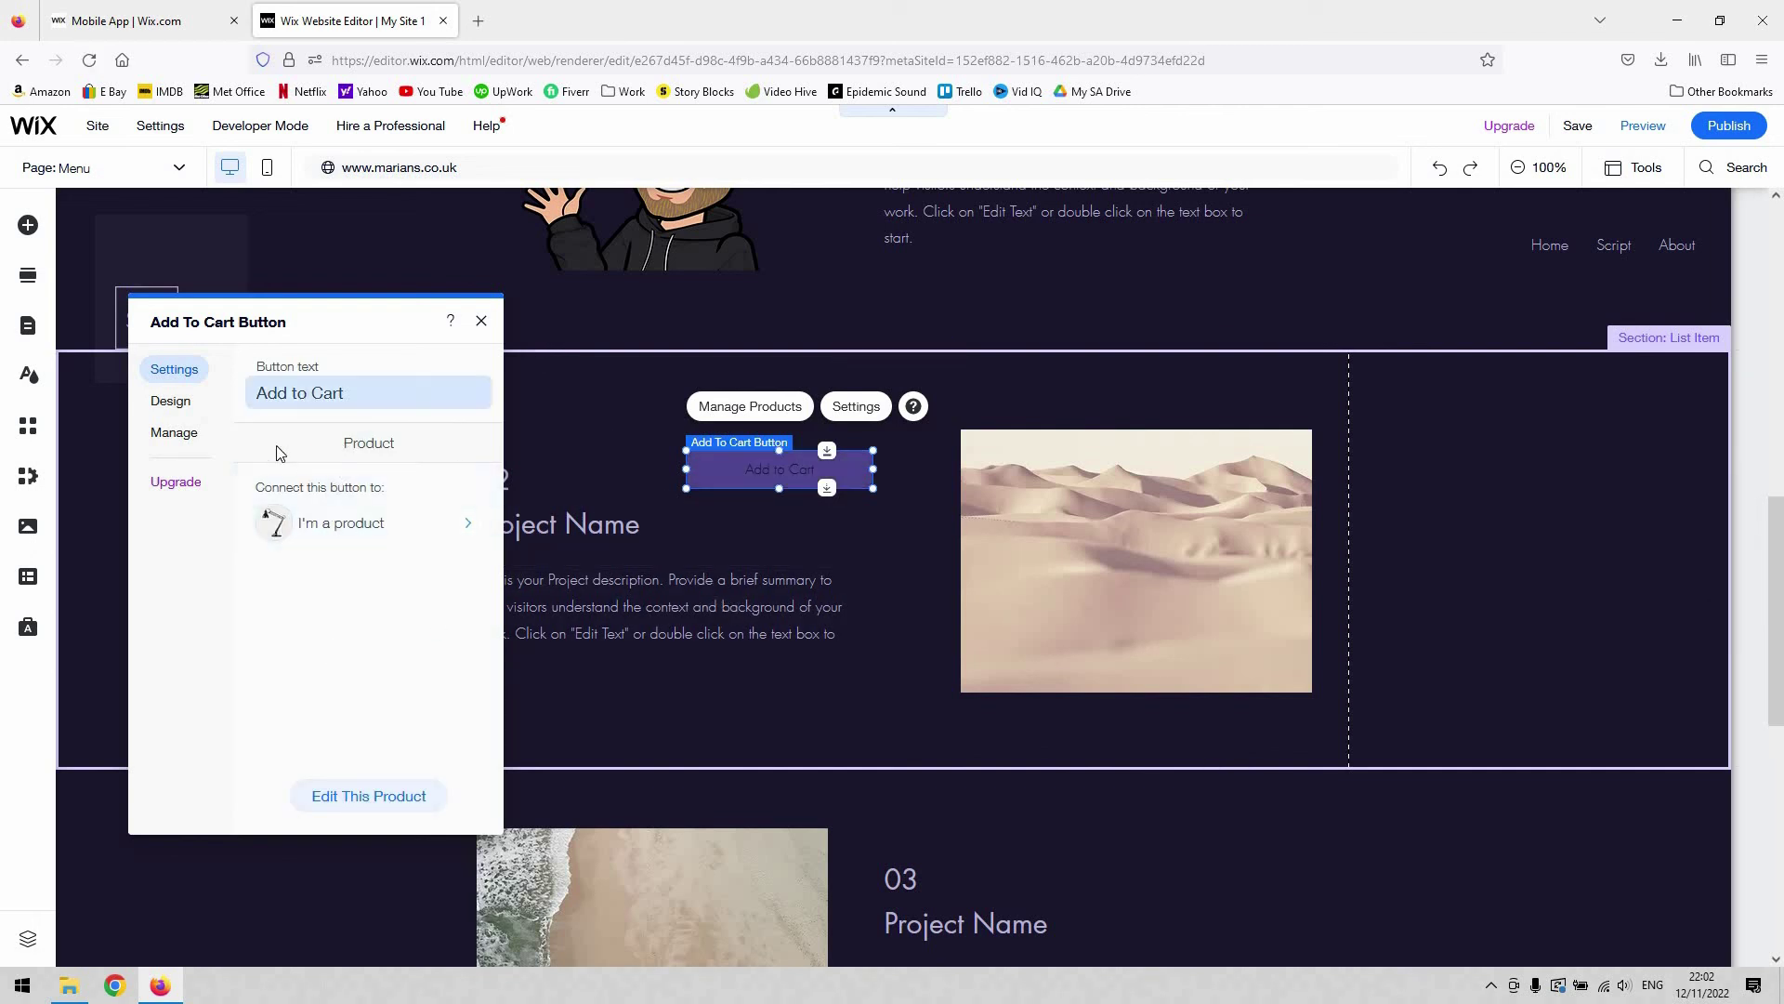
# Give the Add to Cart button the filled style with slightly rounded corners and a black (#000000) fill.
pyautogui.click(172, 401)
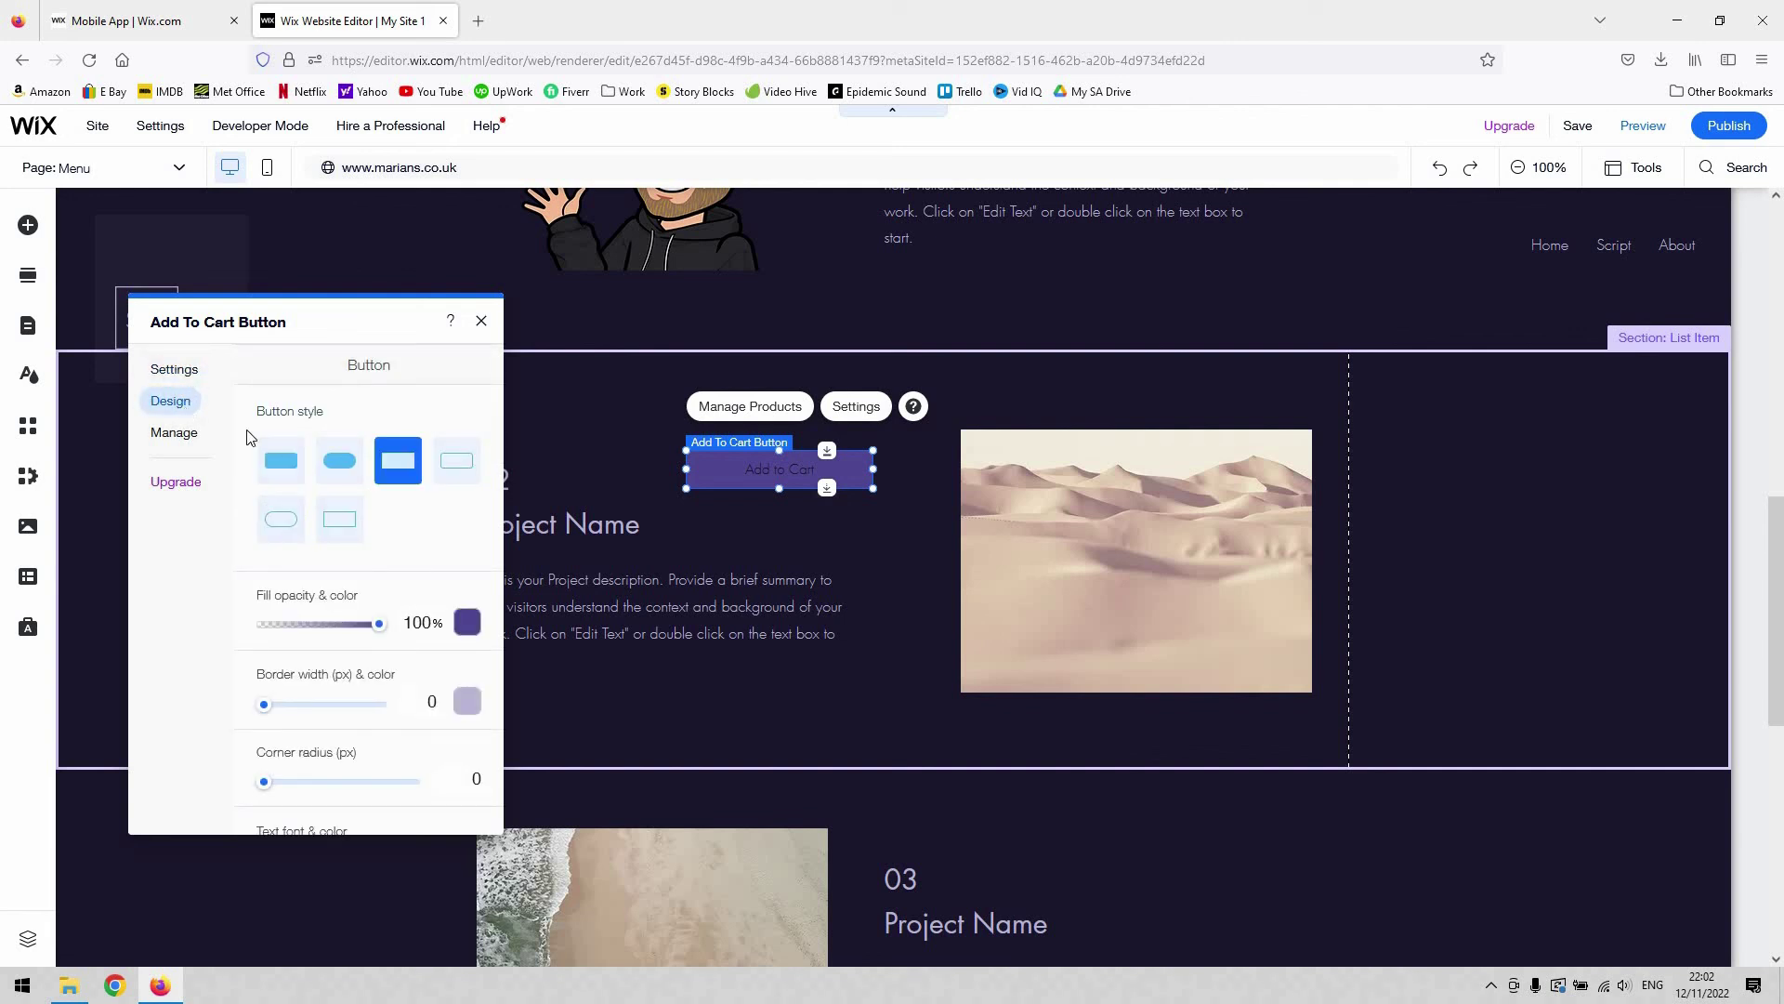
pyautogui.click(340, 469)
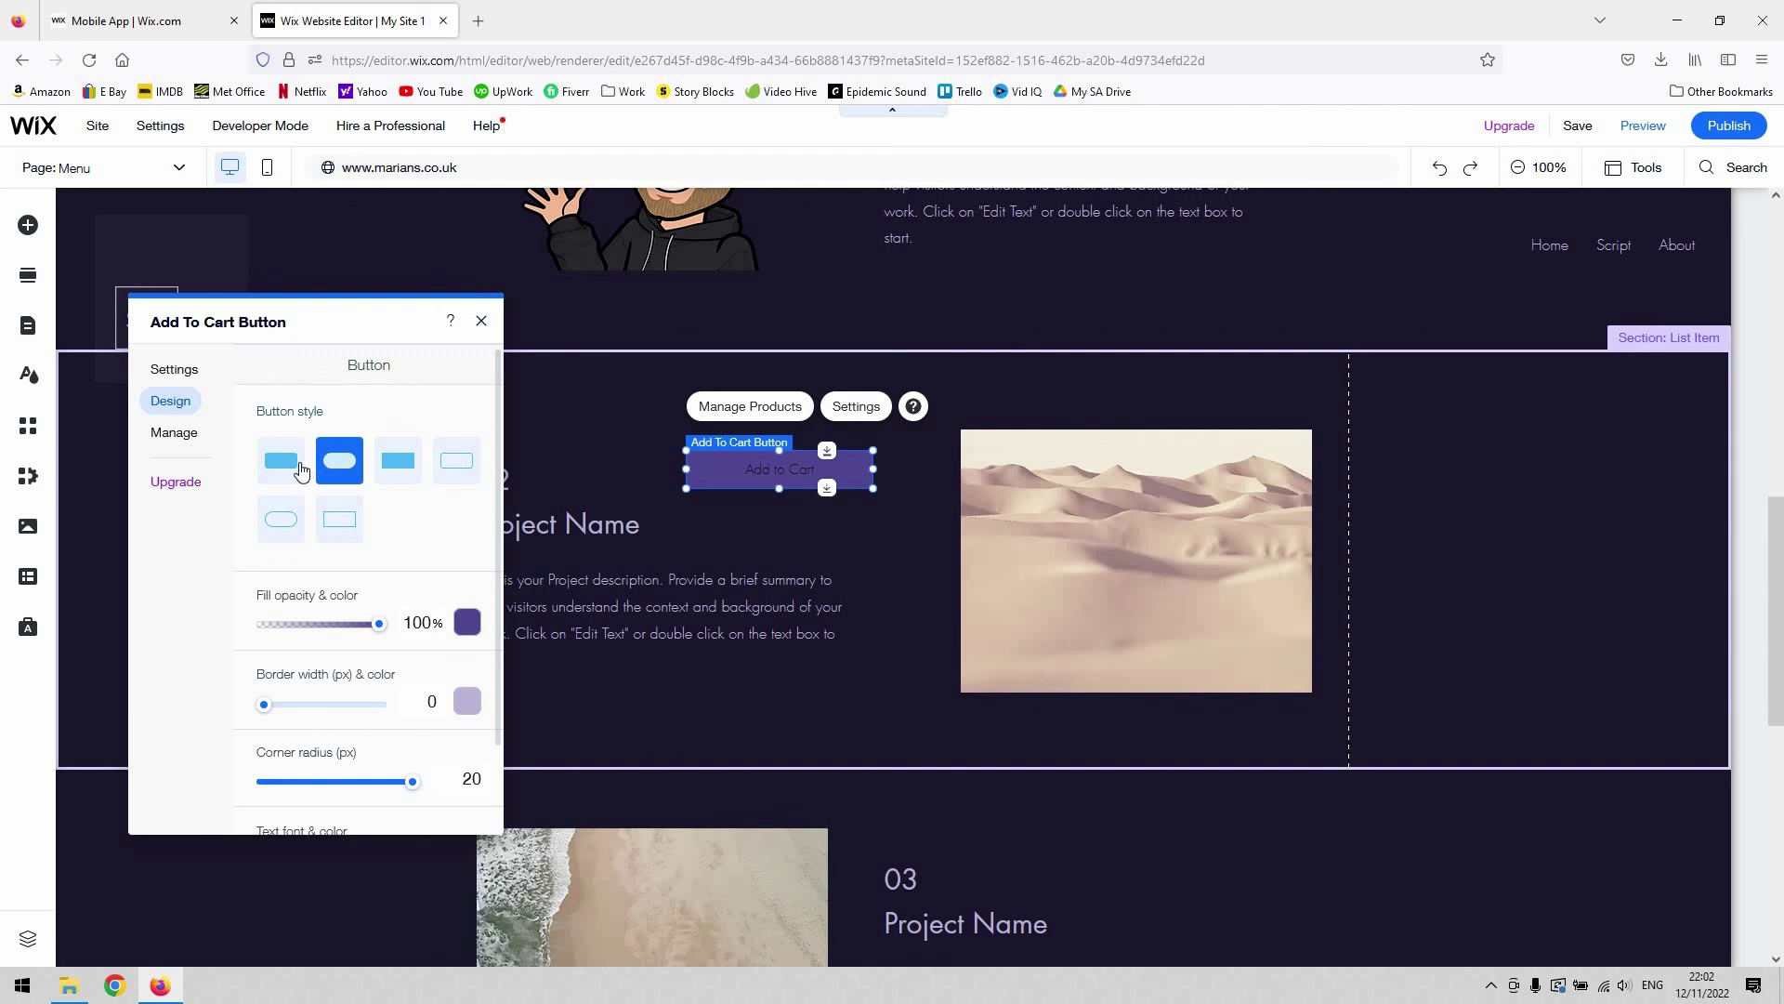
pyautogui.click(300, 471)
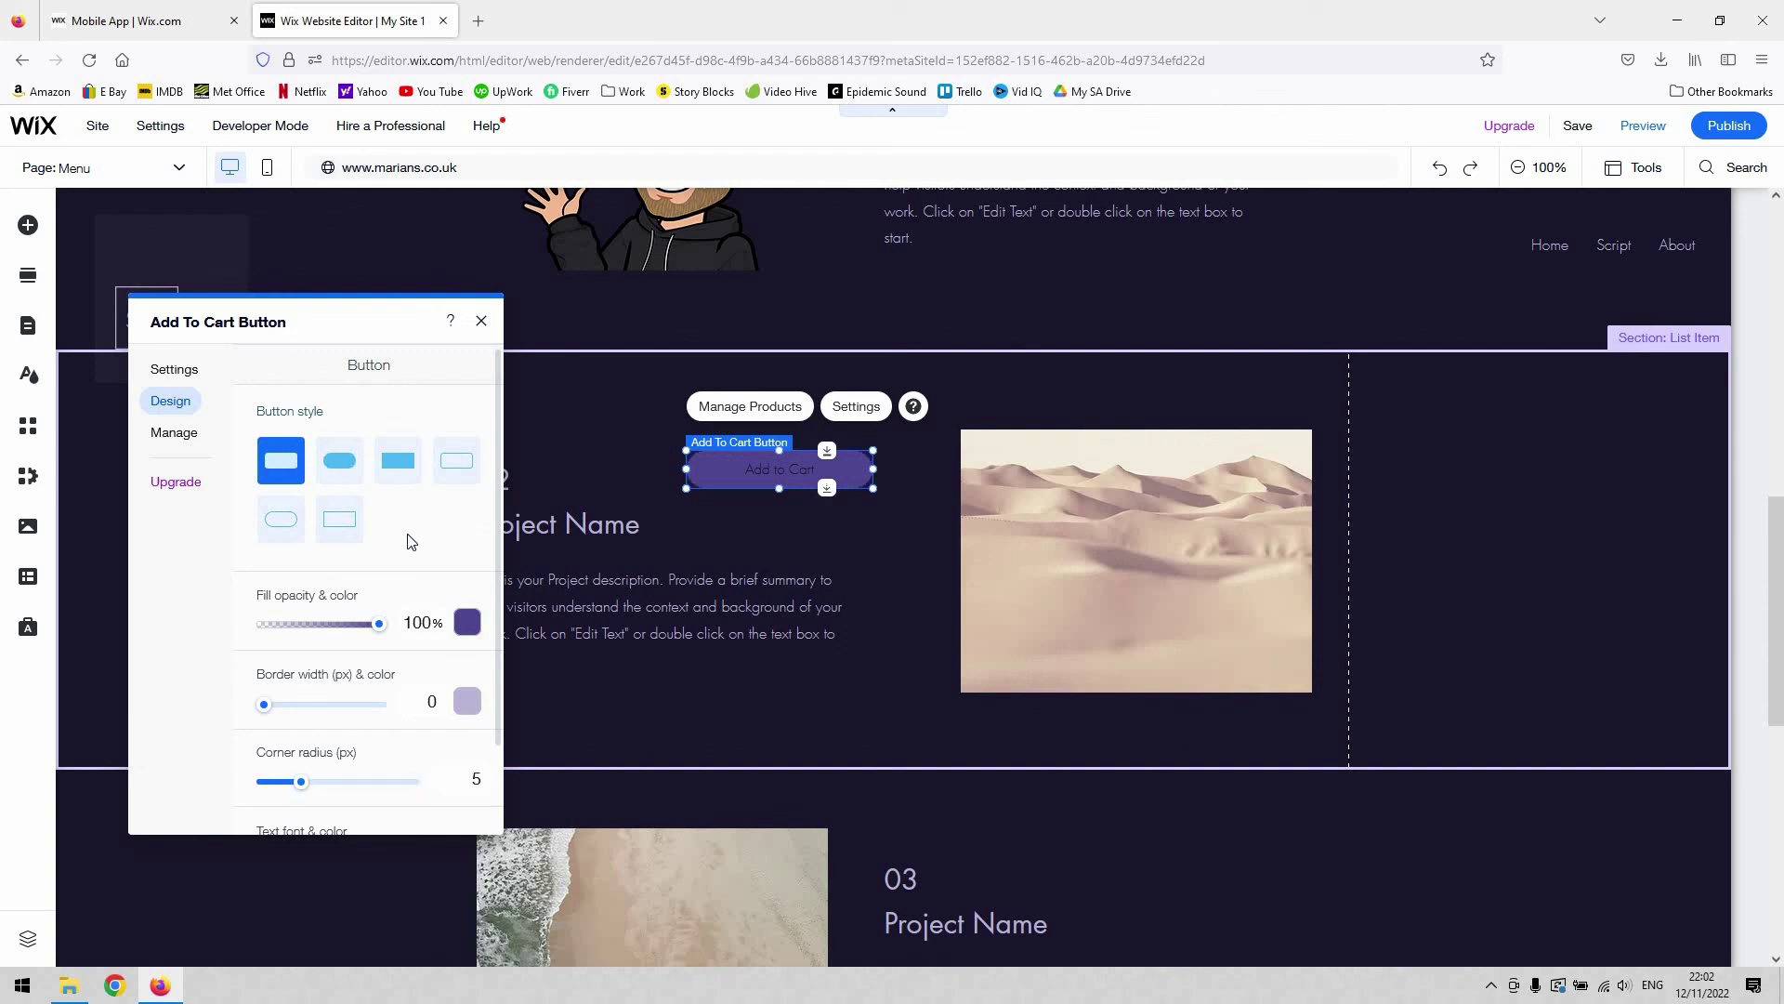
pyautogui.click(472, 632)
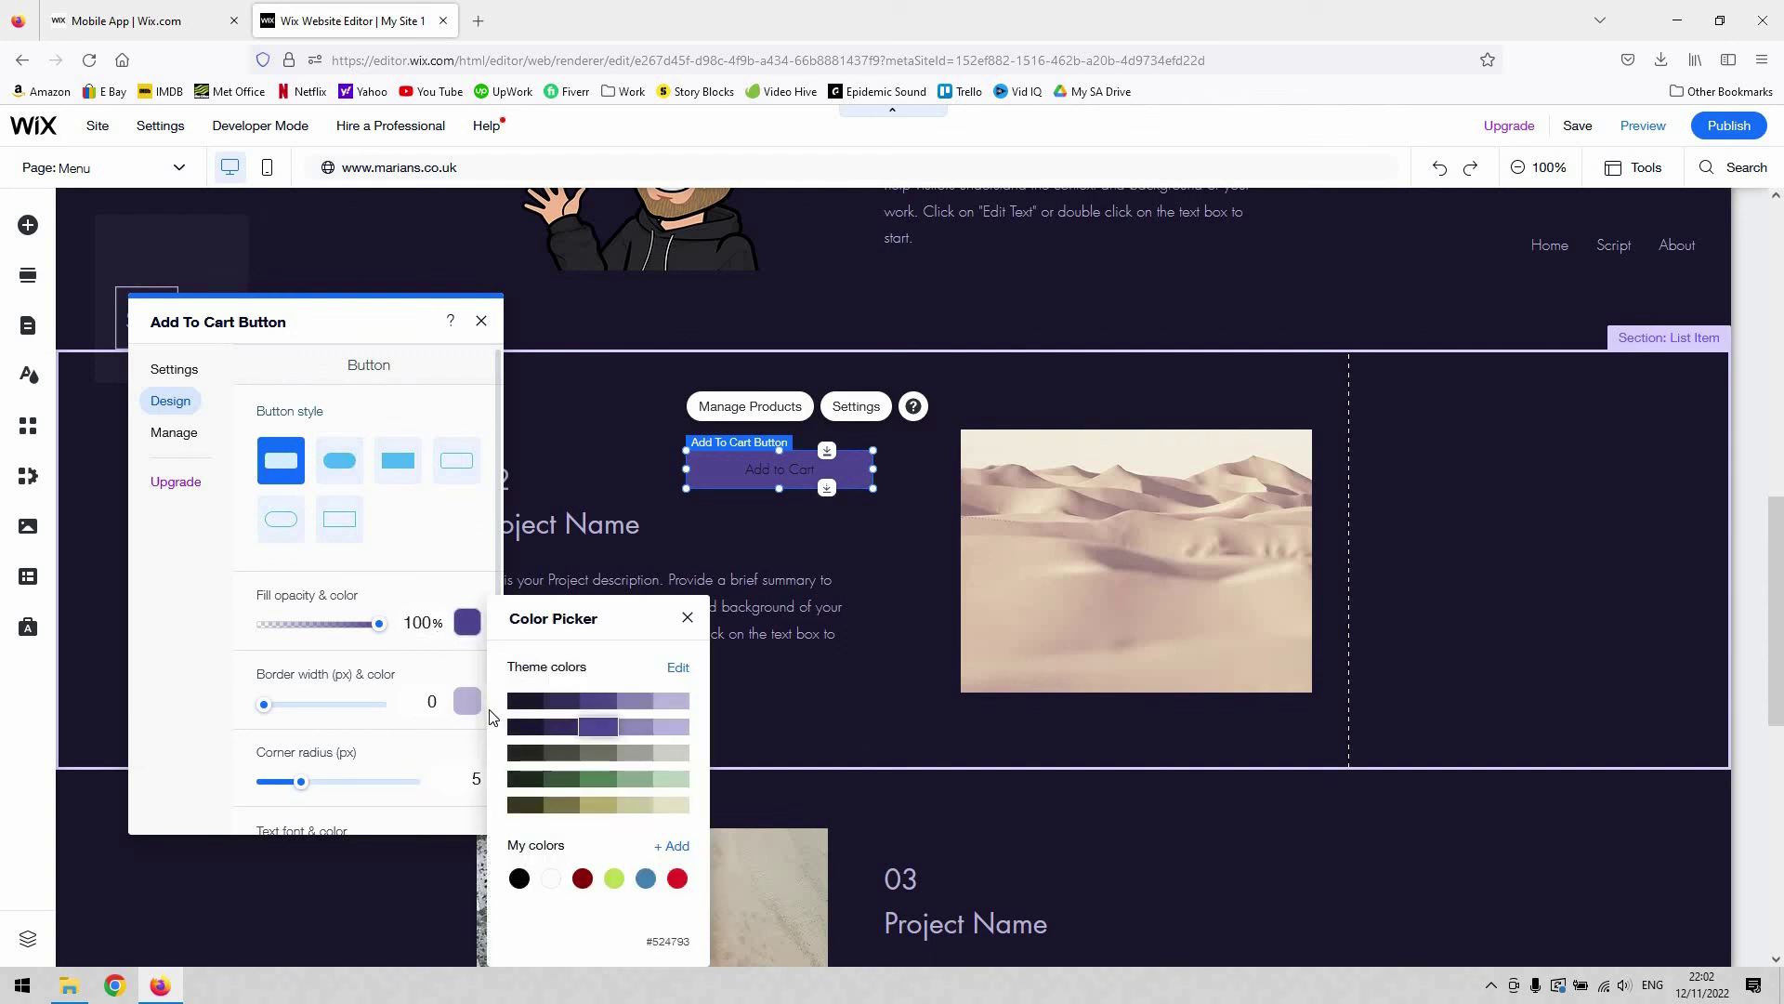
pyautogui.click(519, 878)
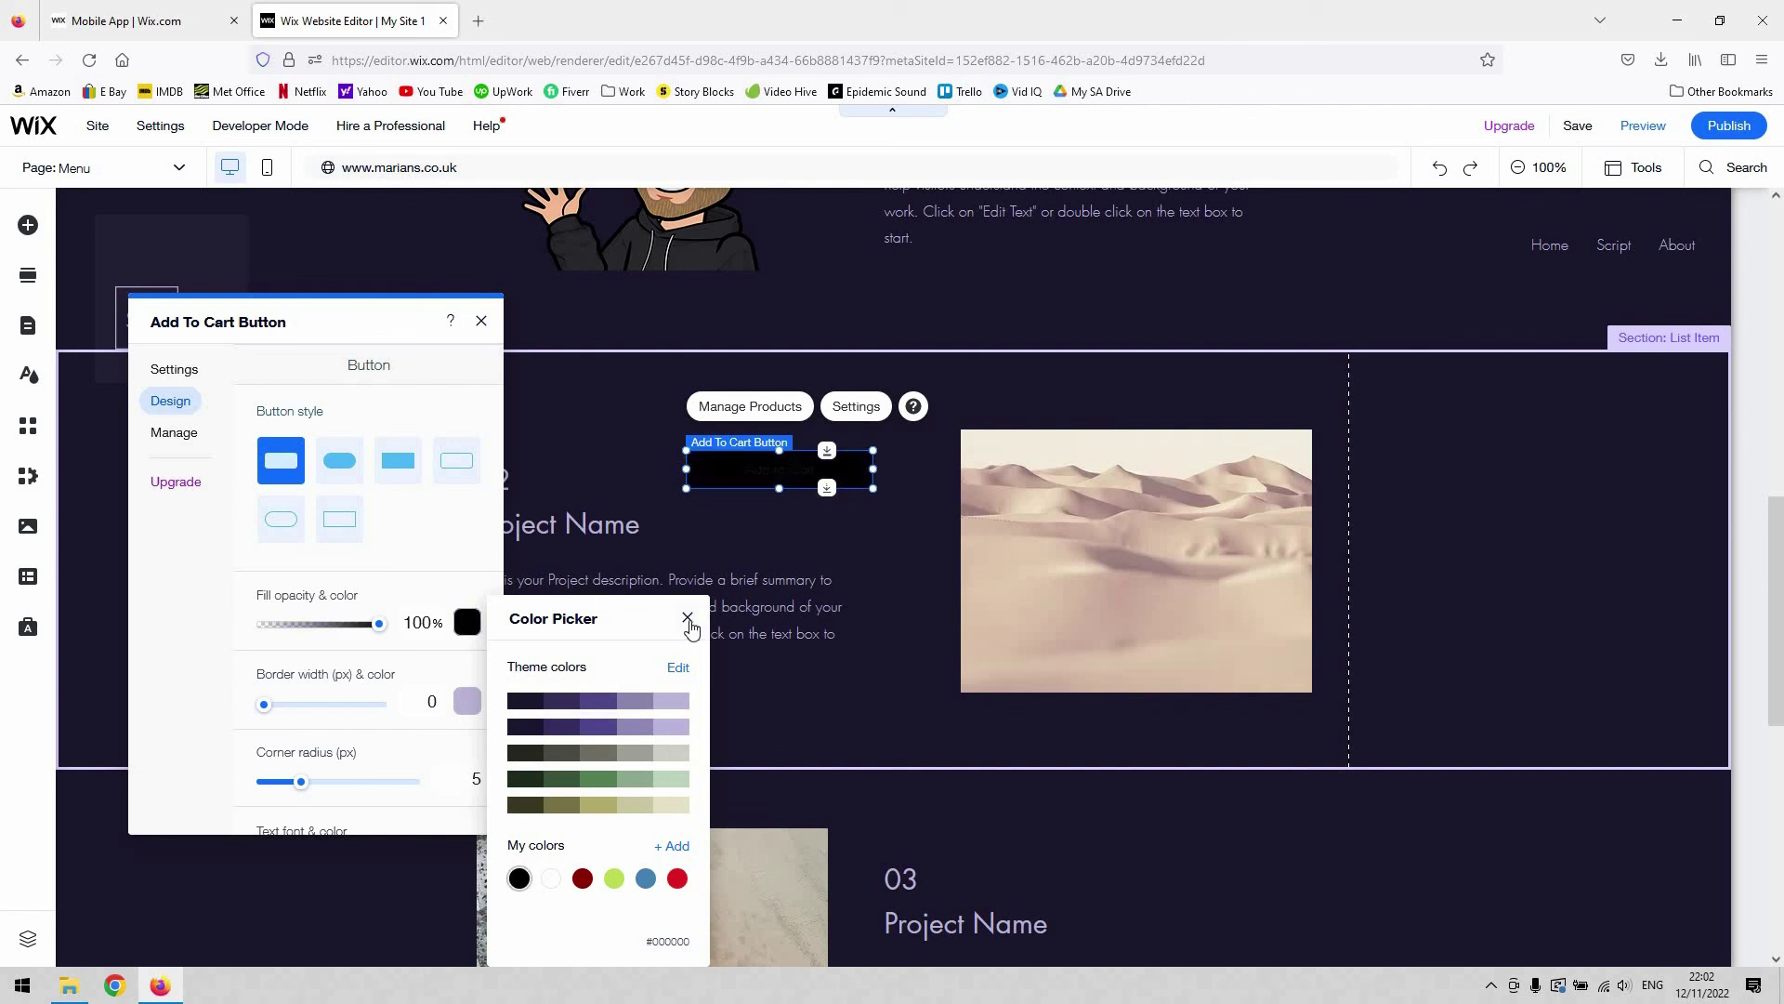
pyautogui.click(687, 619)
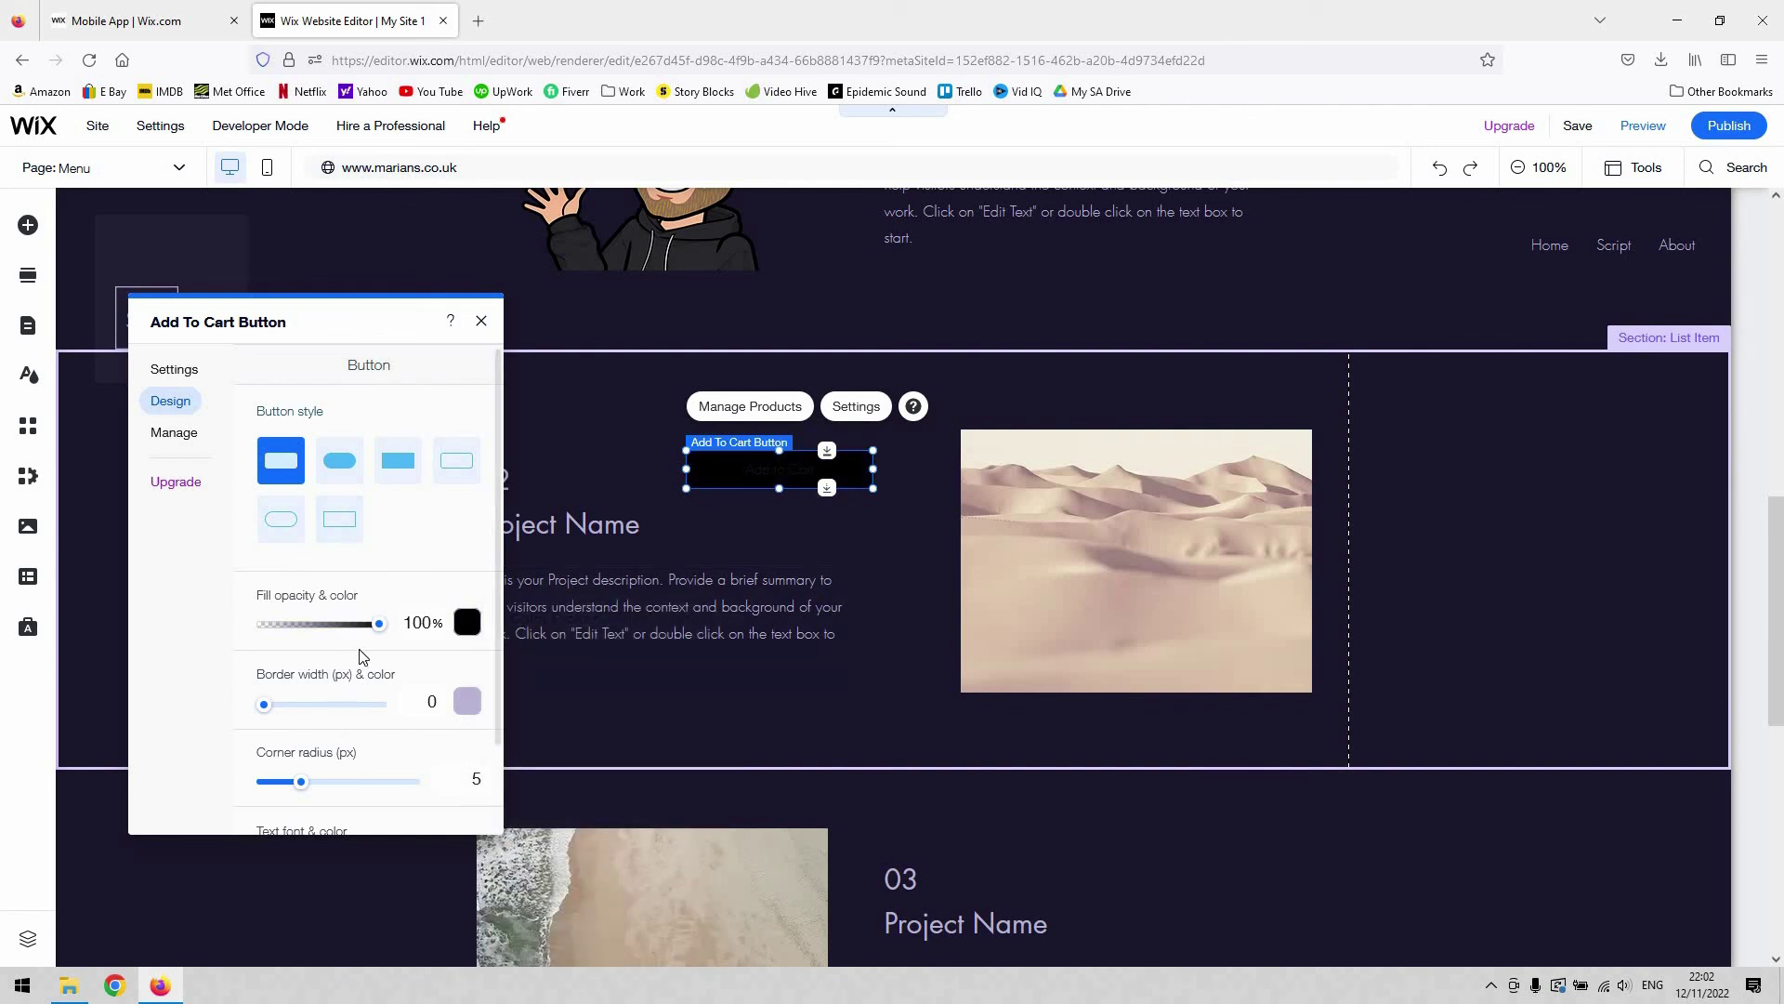
# Set the Add to Cart button's text color to white (#FFFFFF) and its font size to 17 px.
pyautogui.scroll(-1, 362, 656)
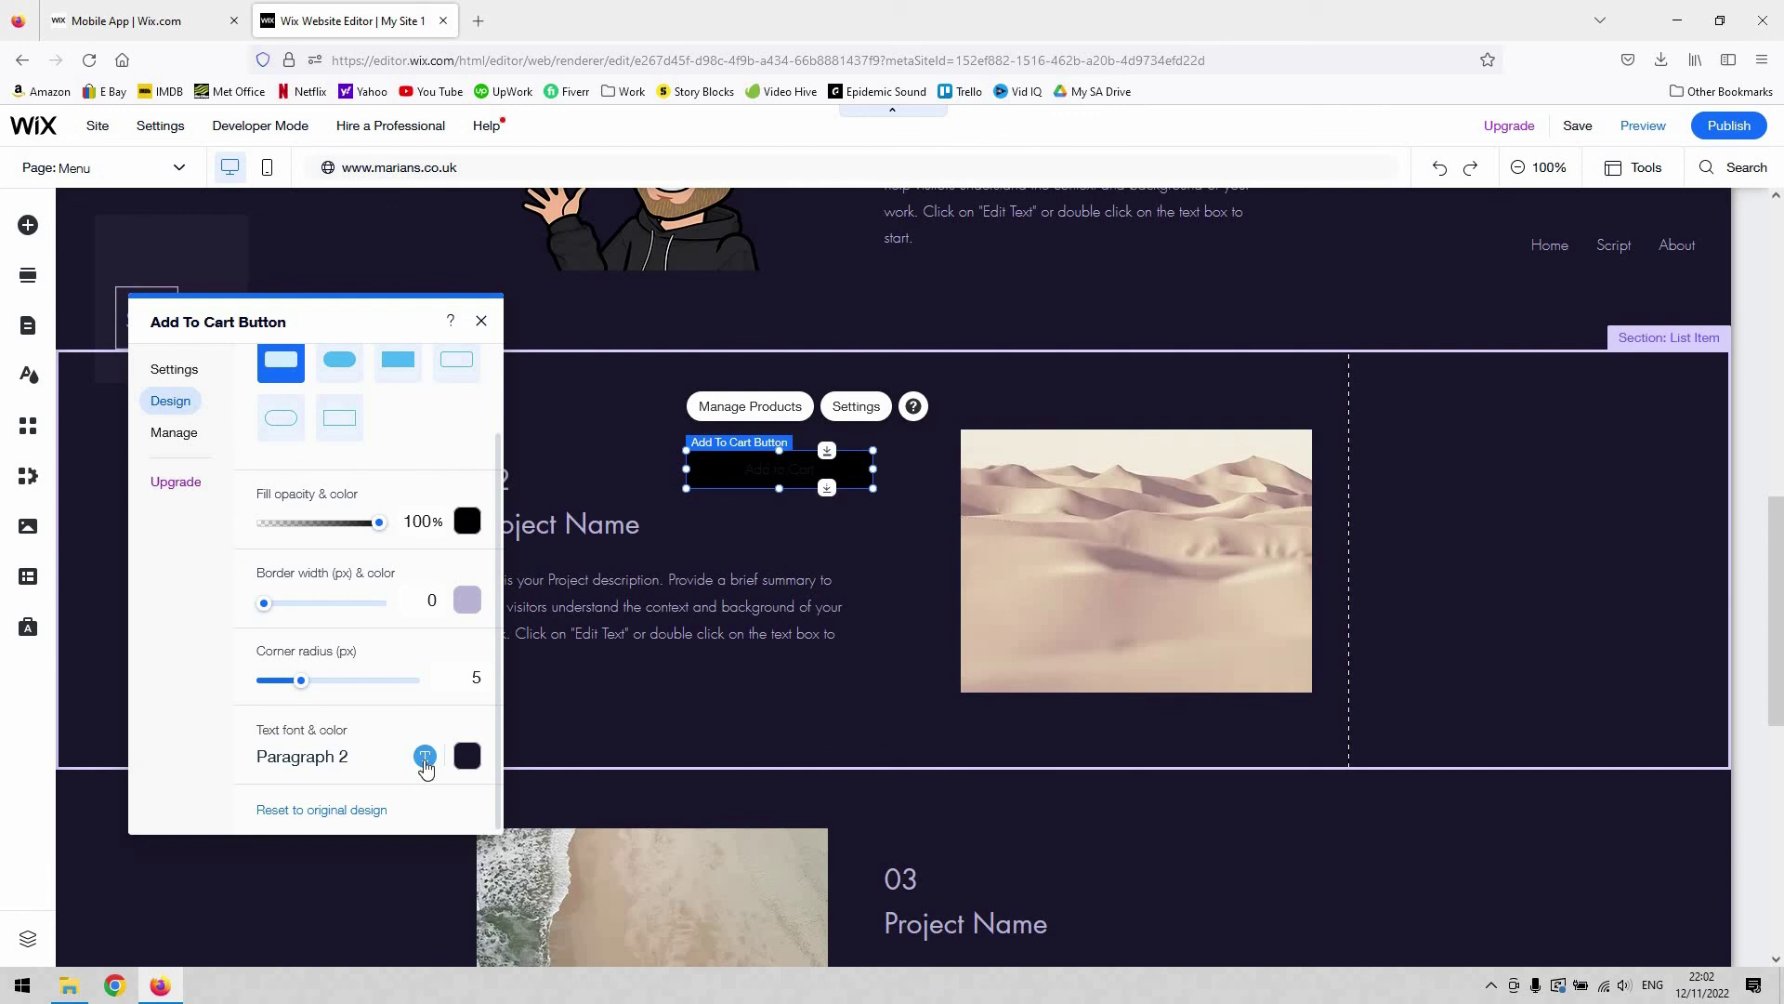
pyautogui.click(467, 755)
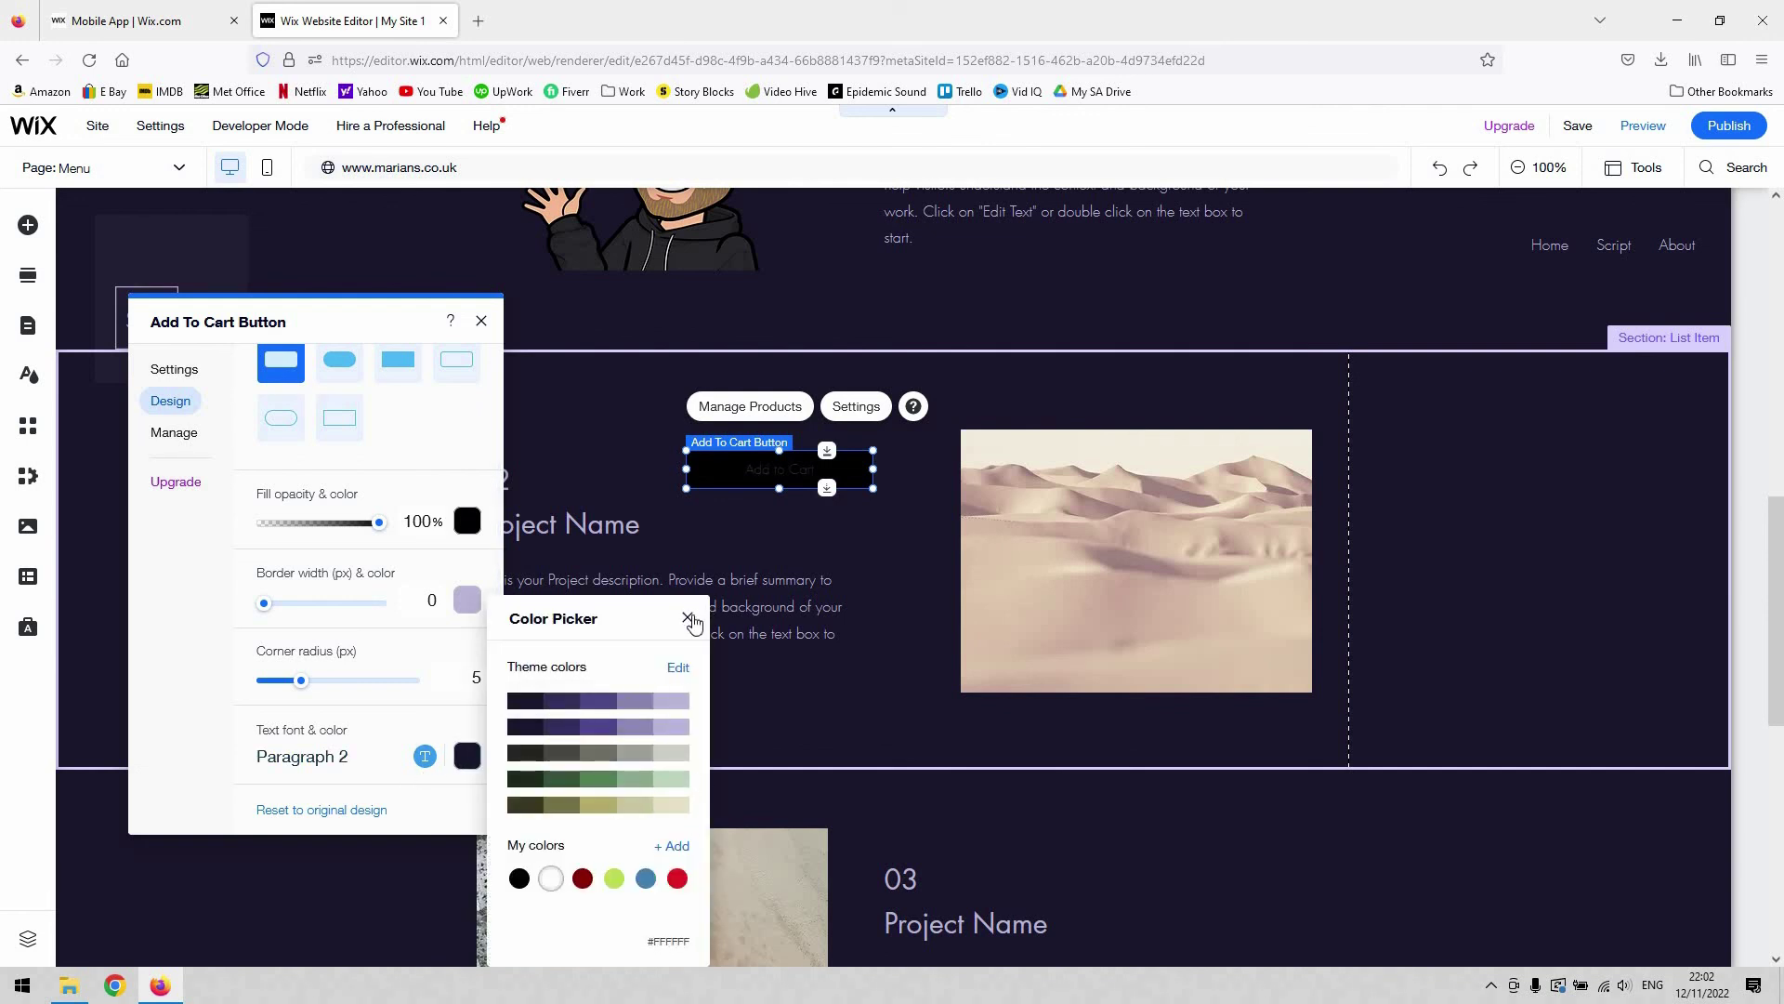
pyautogui.click(300, 681)
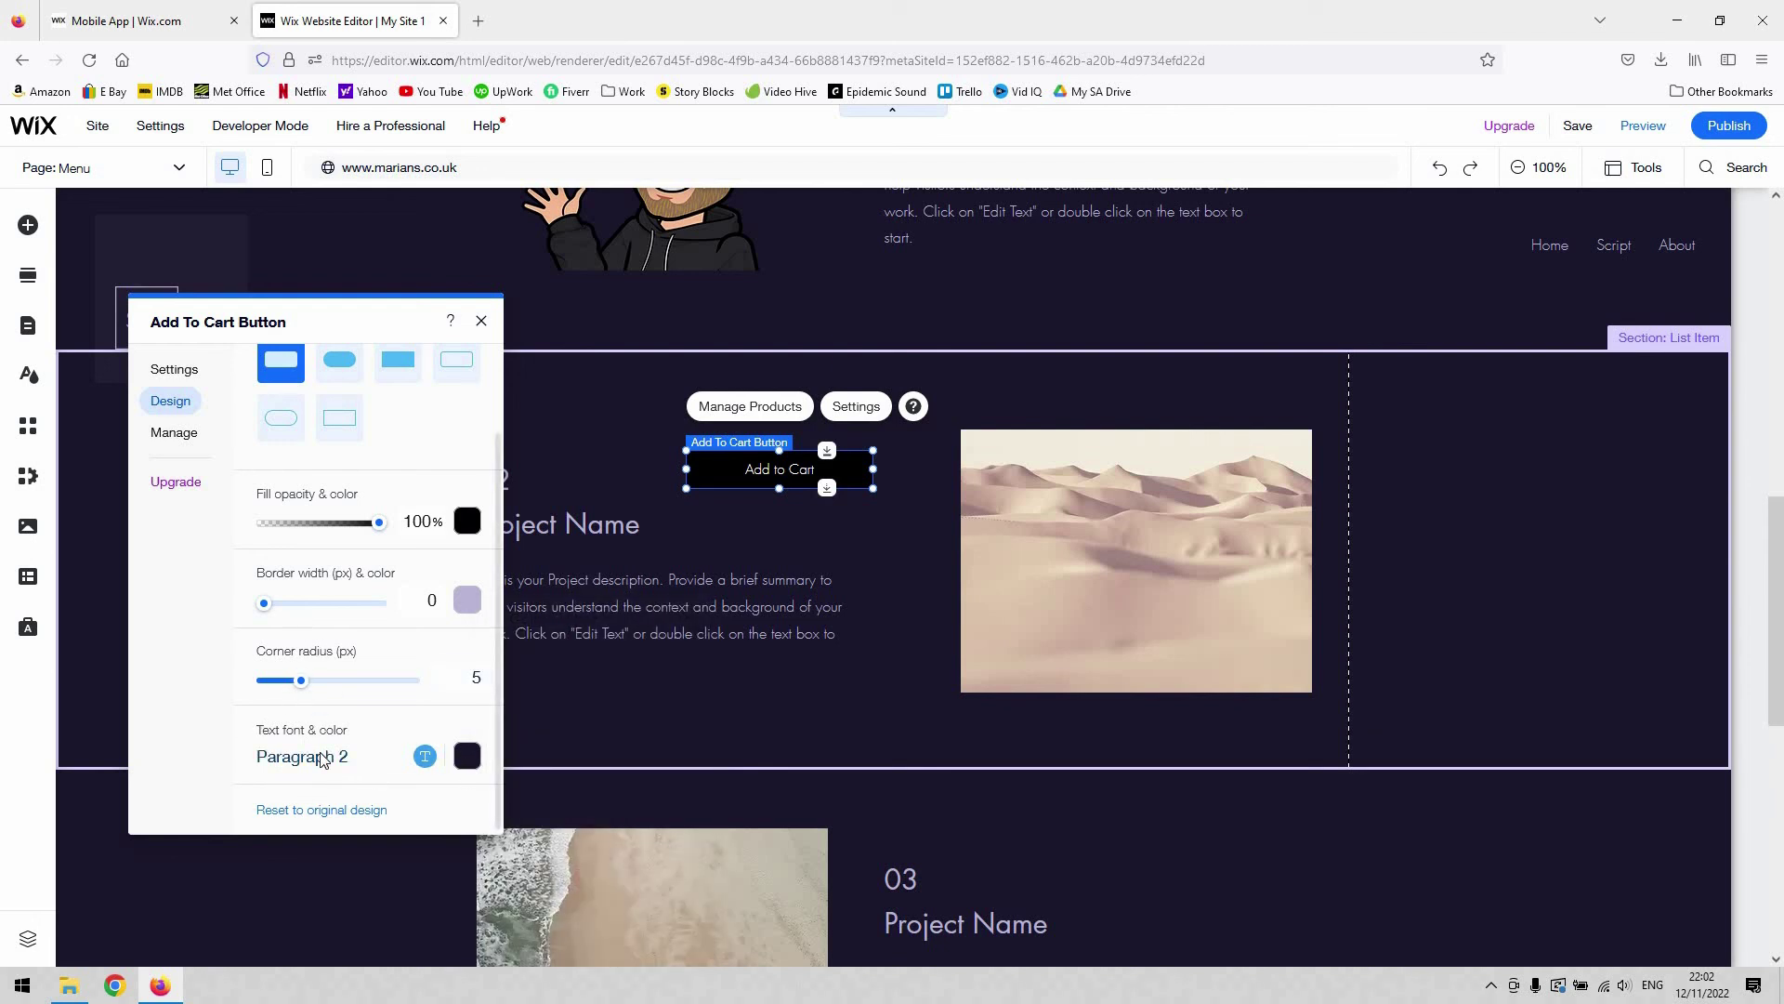
pyautogui.click(425, 755)
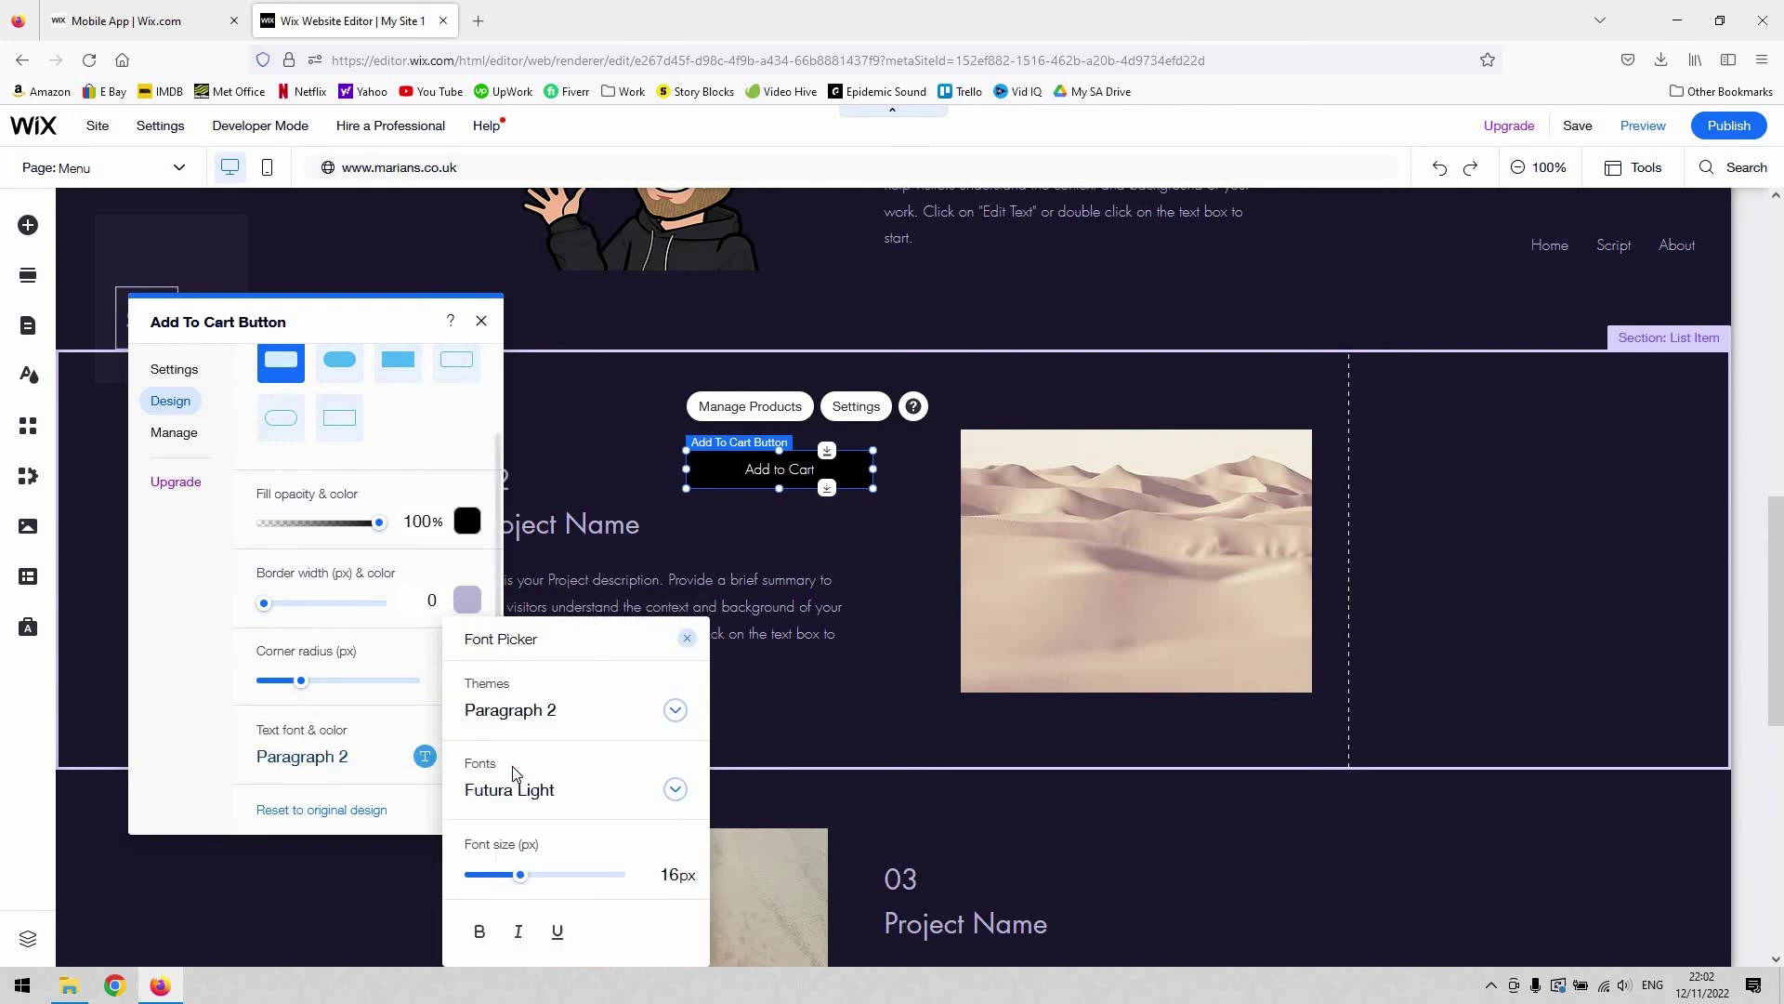
pyautogui.click(539, 878)
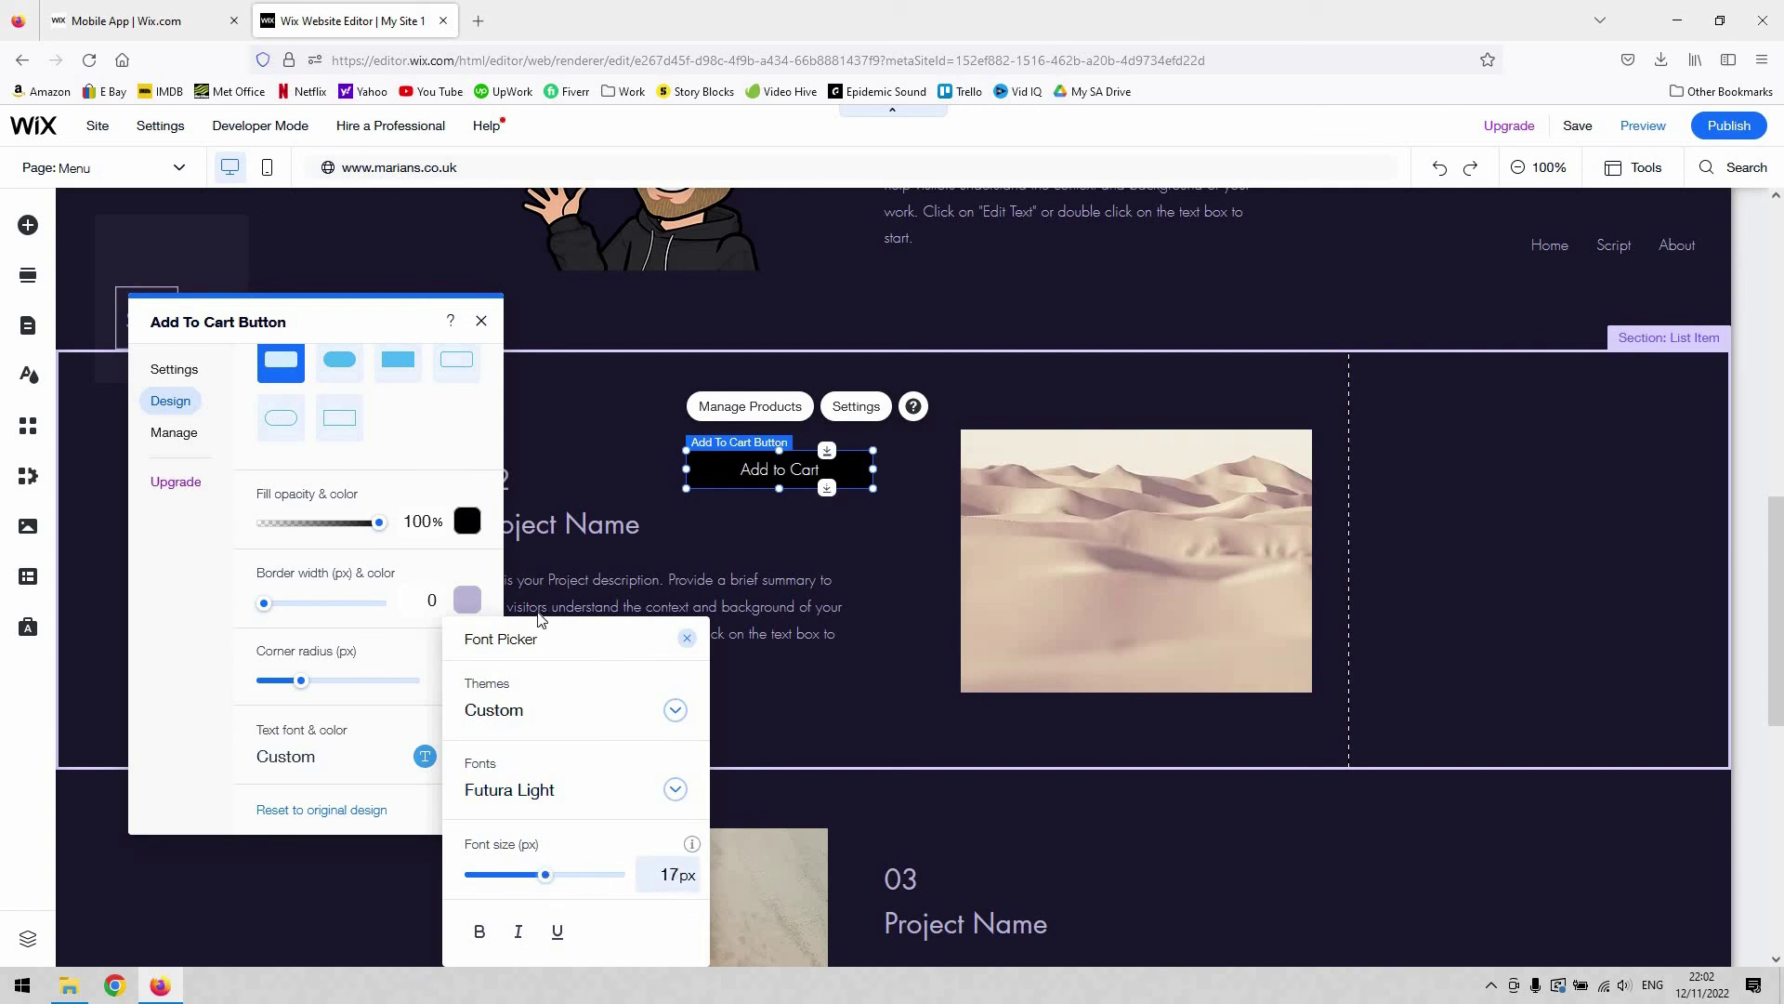
pyautogui.click(687, 638)
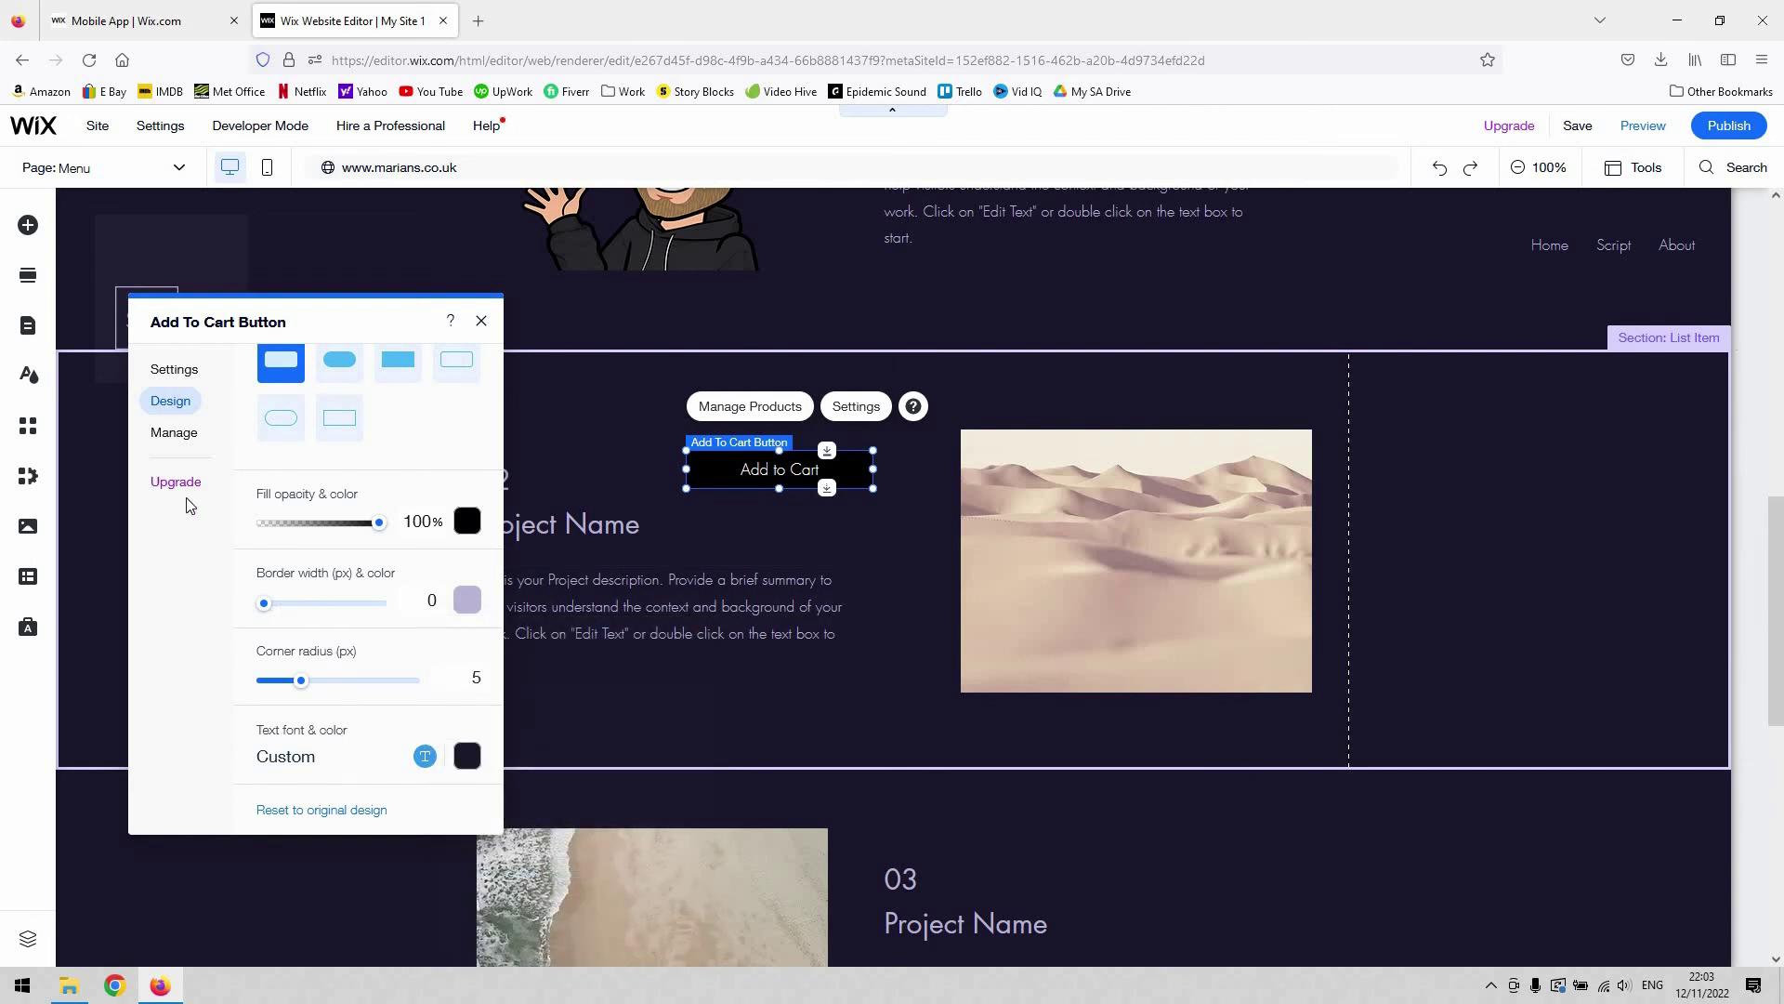
# Review the Add to Cart button's product and store management options, and close its settings.
pyautogui.click(187, 440)
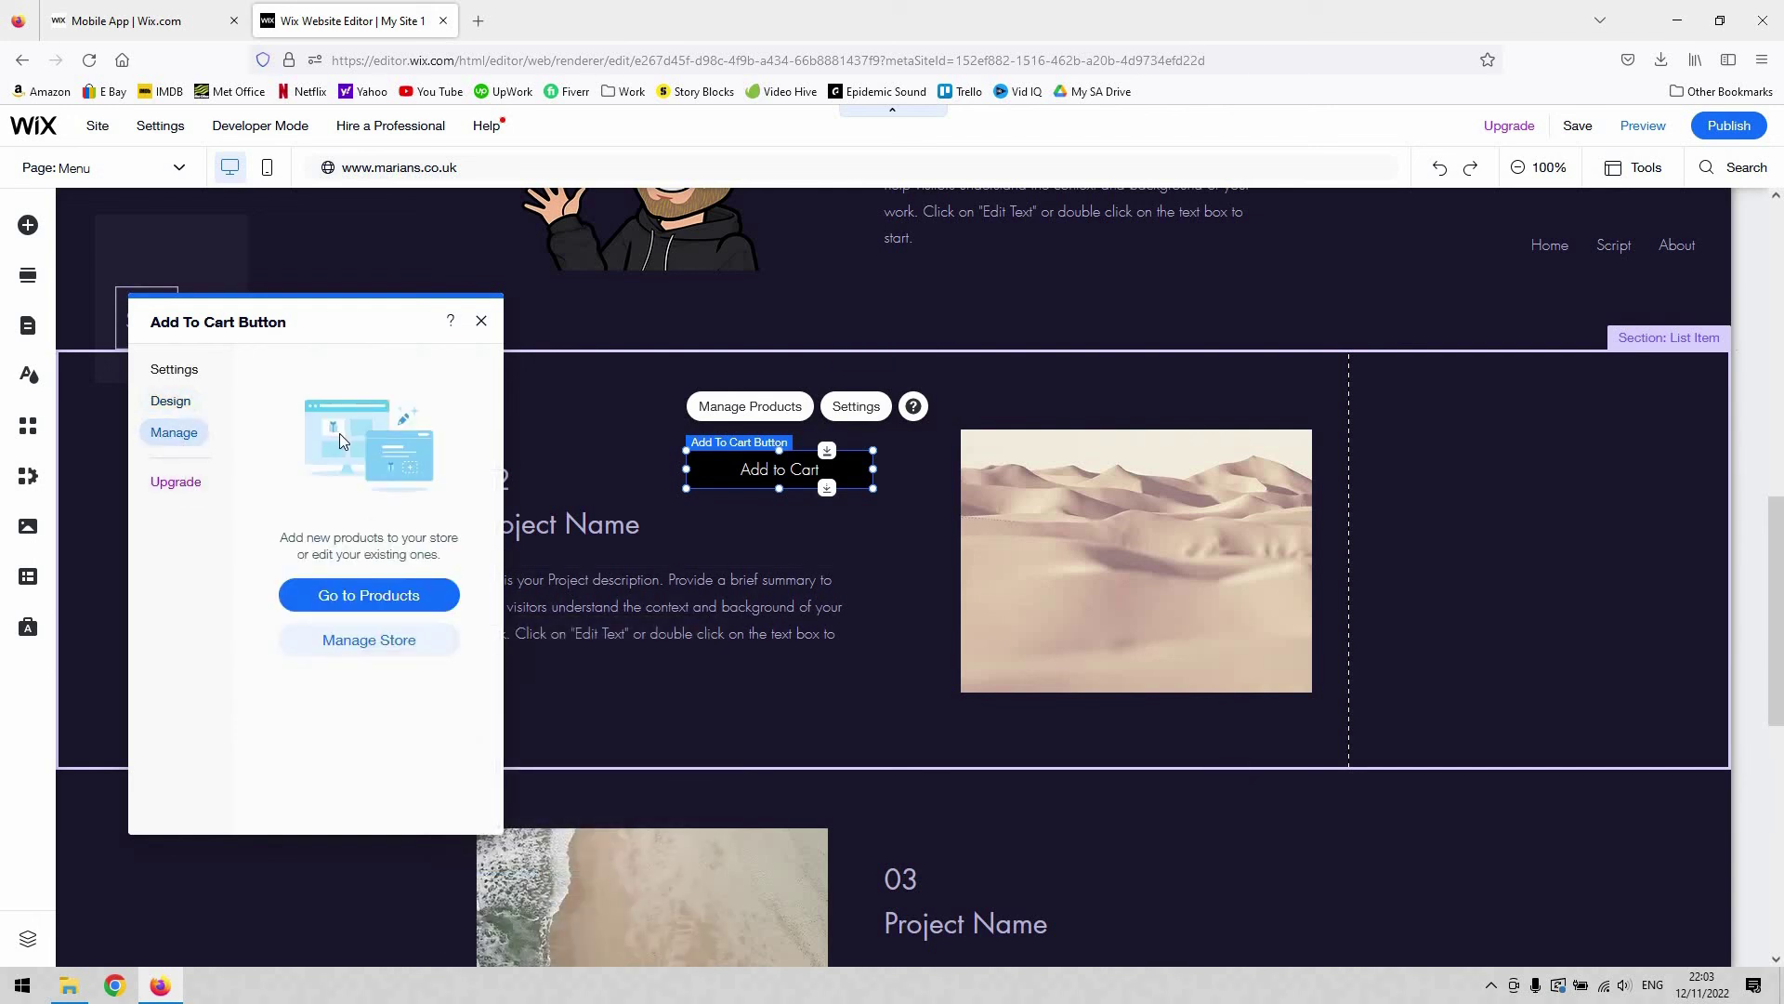
pyautogui.click(411, 606)
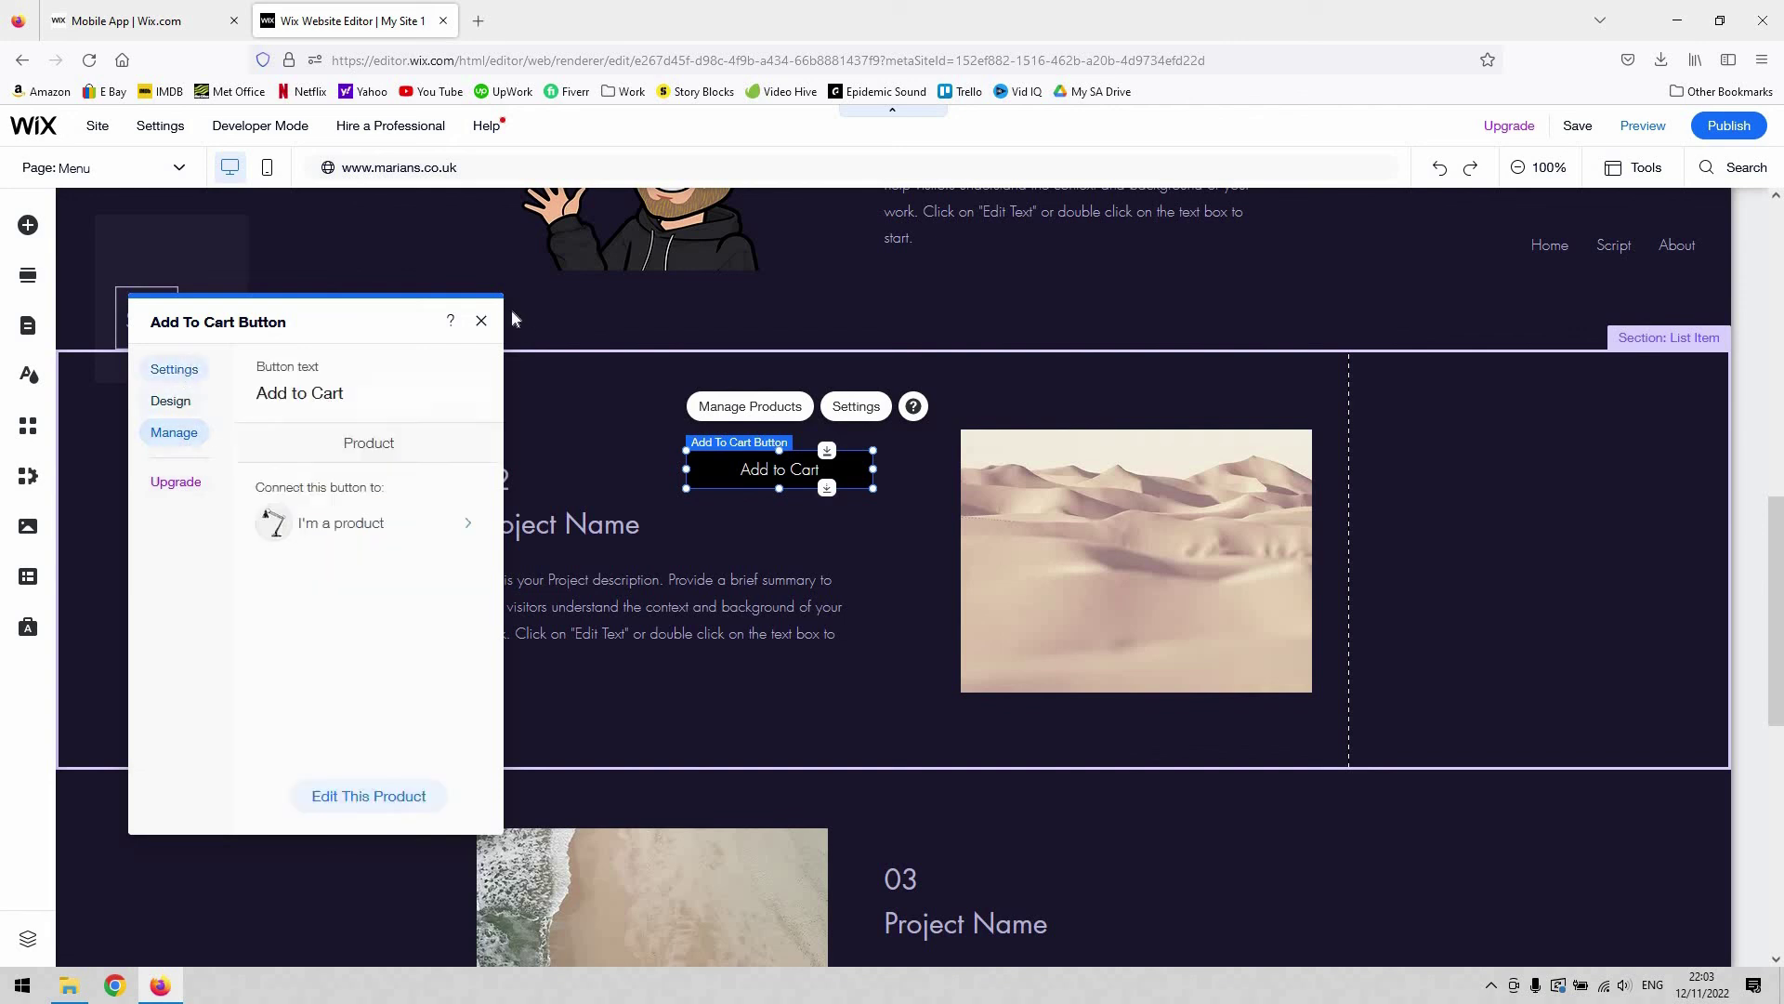
pyautogui.click(481, 321)
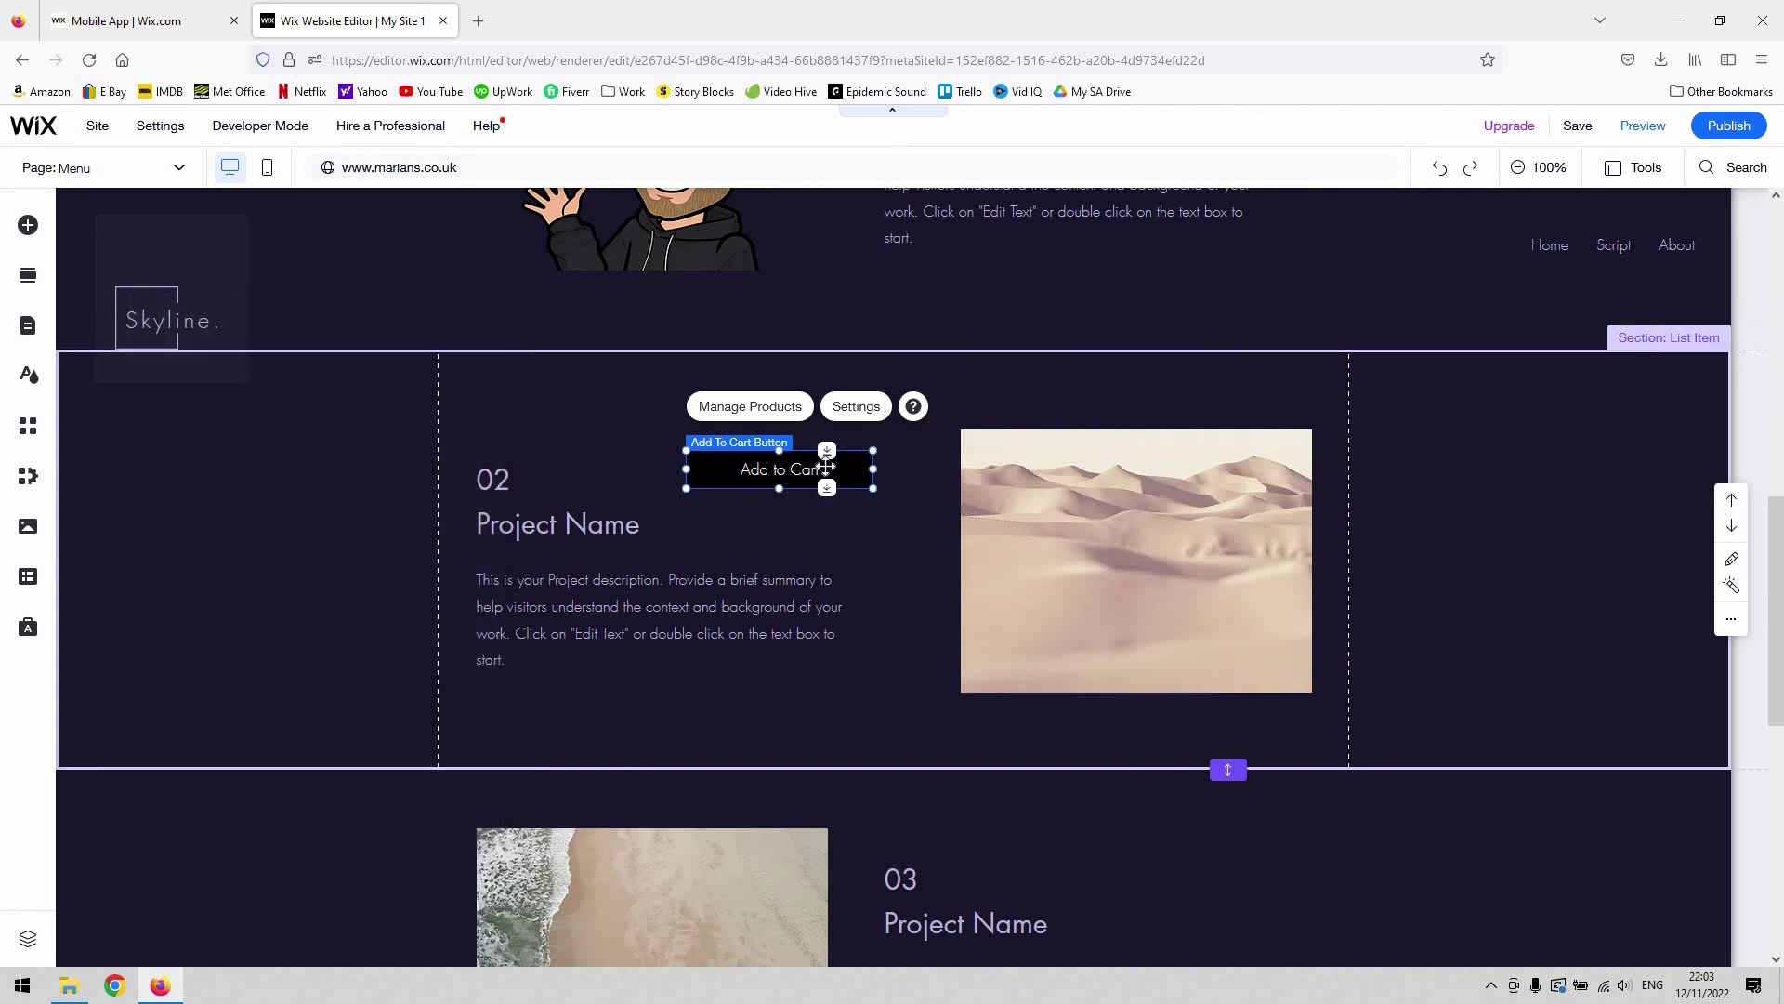
pyautogui.moveTo(852, 359)
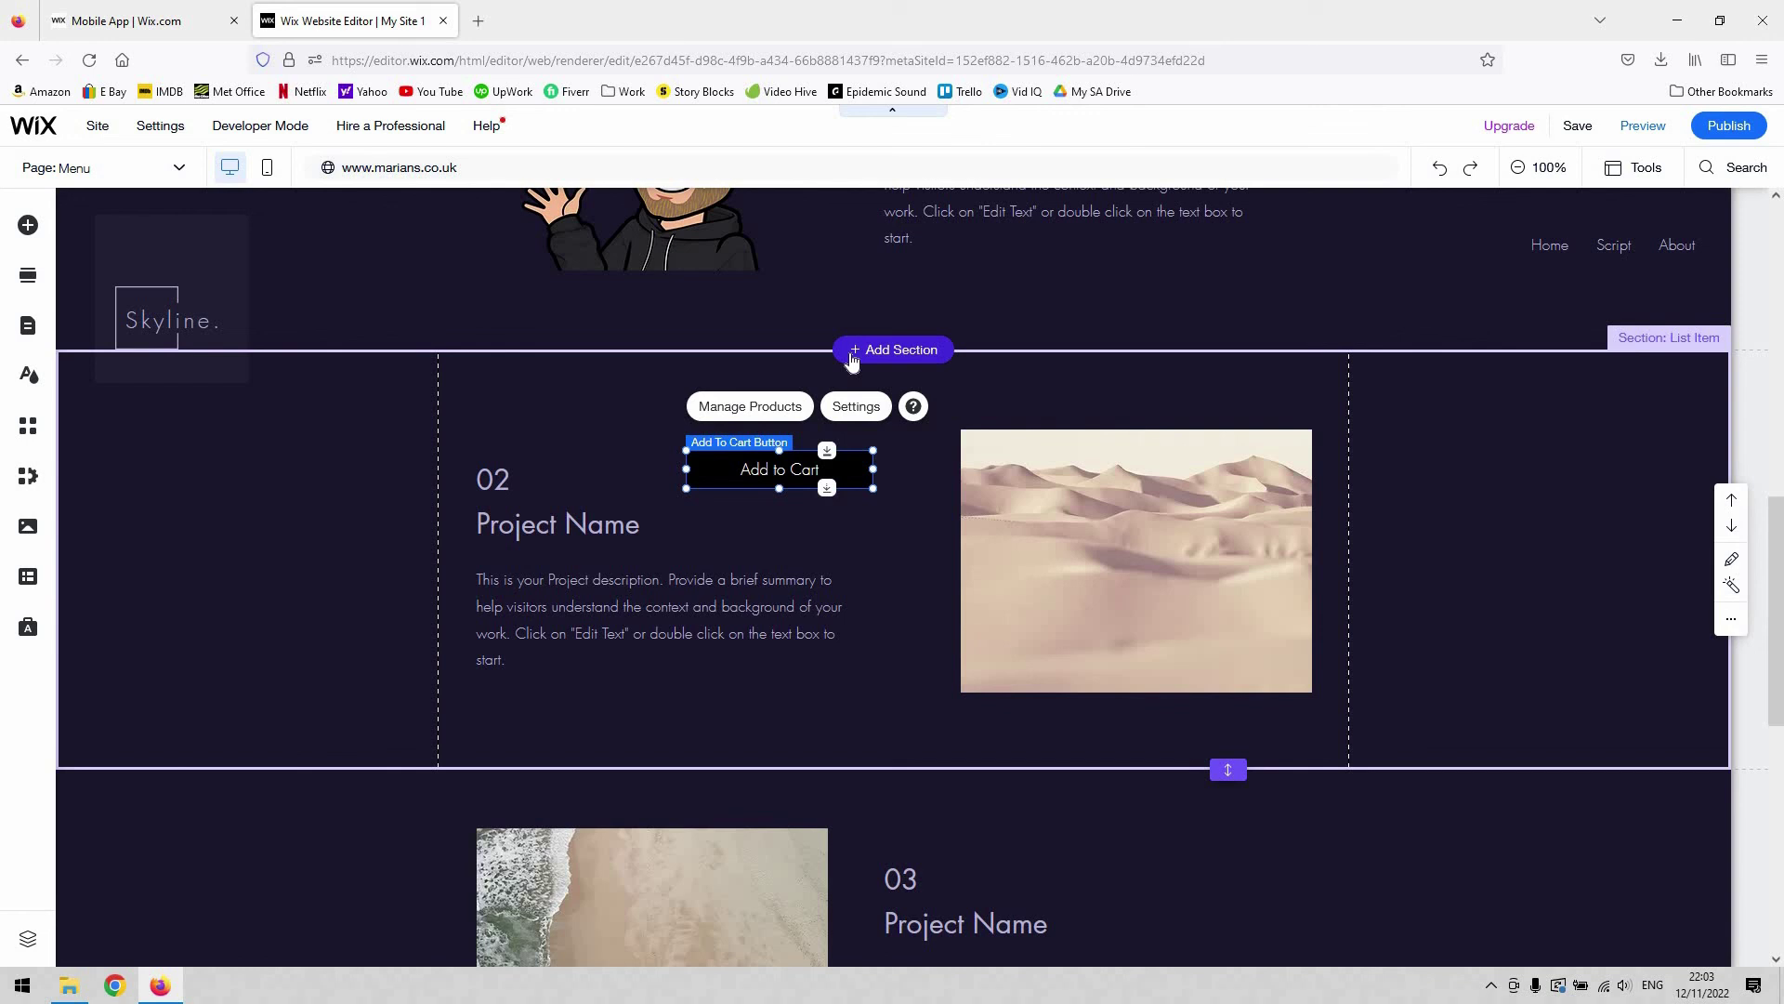
# Inspect the Add to Cart button in the mobile version of the page and return to the desktop version.
pyautogui.click(269, 173)
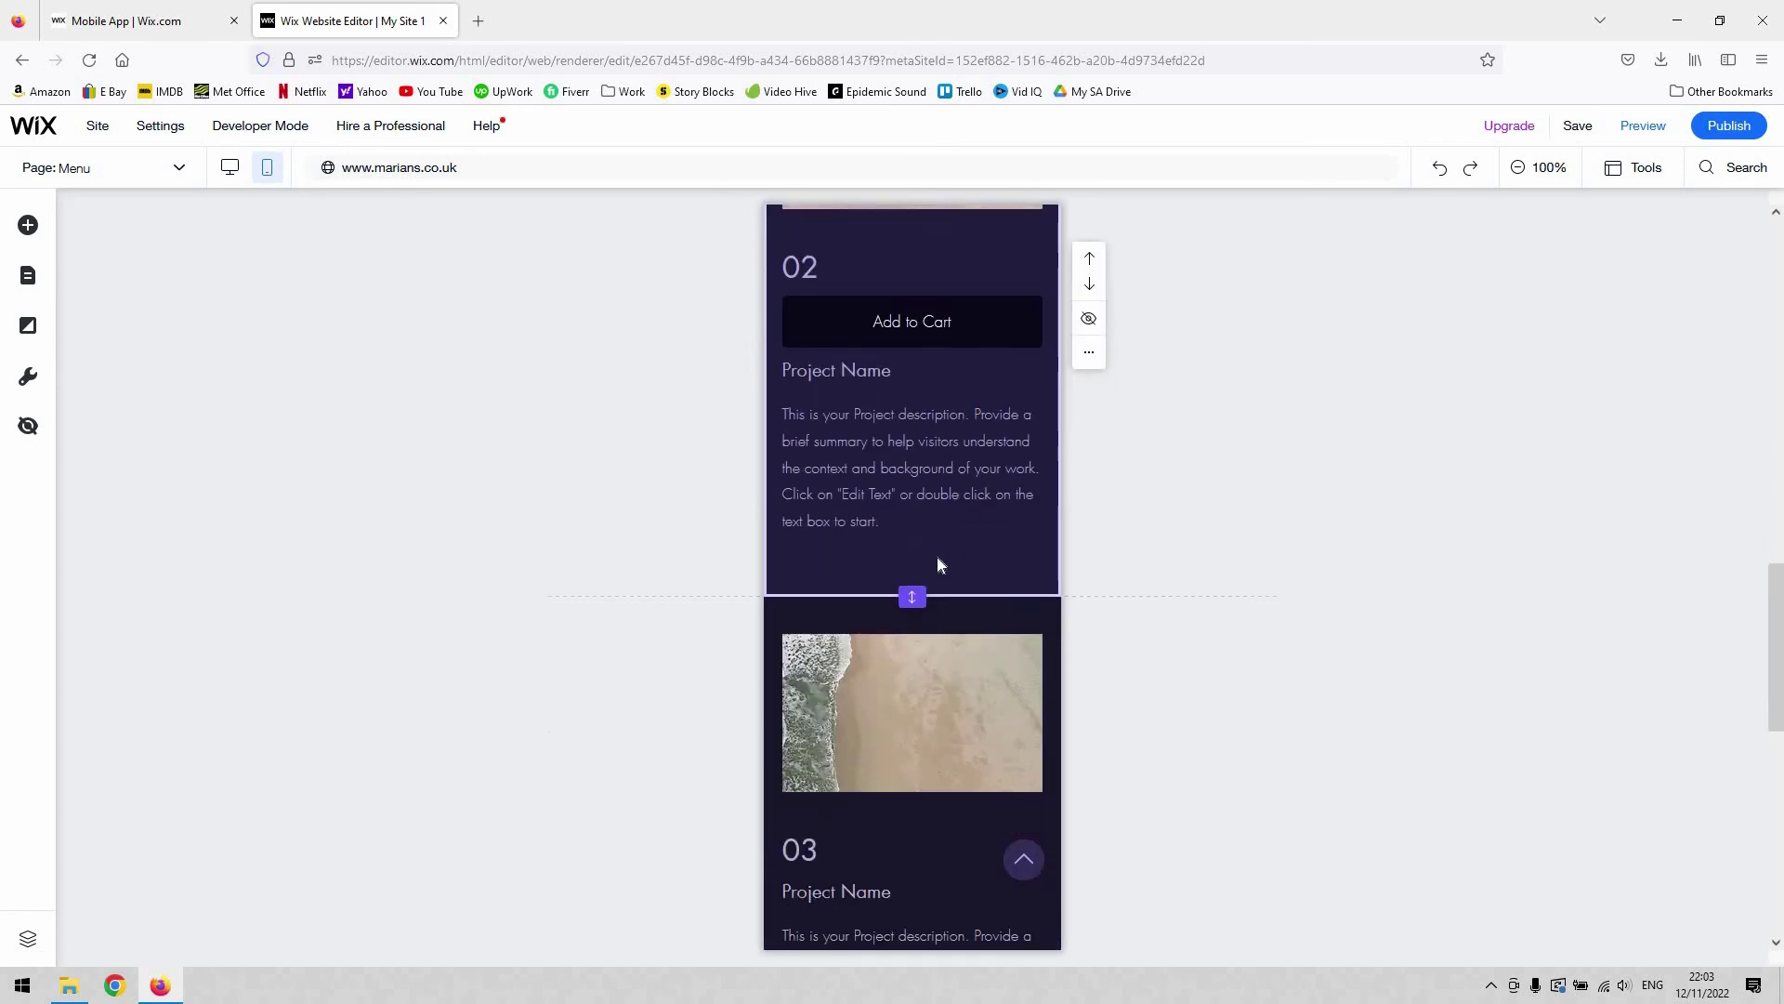
pyautogui.click(29, 228)
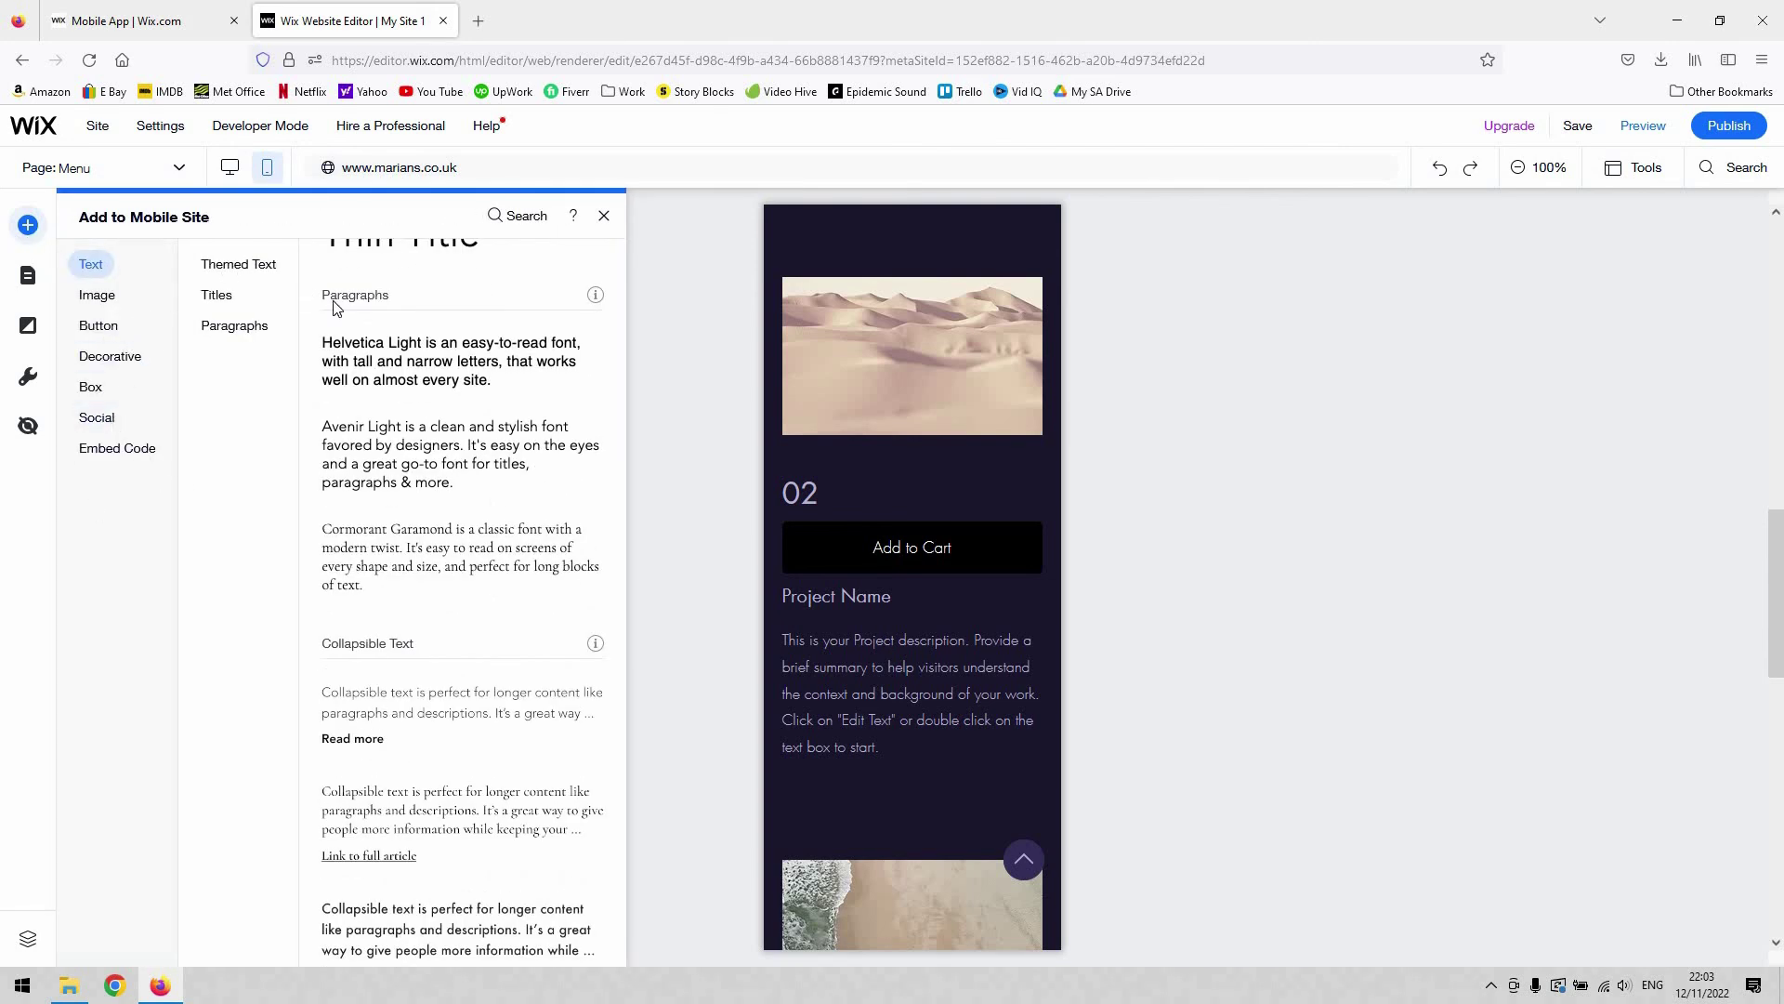
pyautogui.click(928, 547)
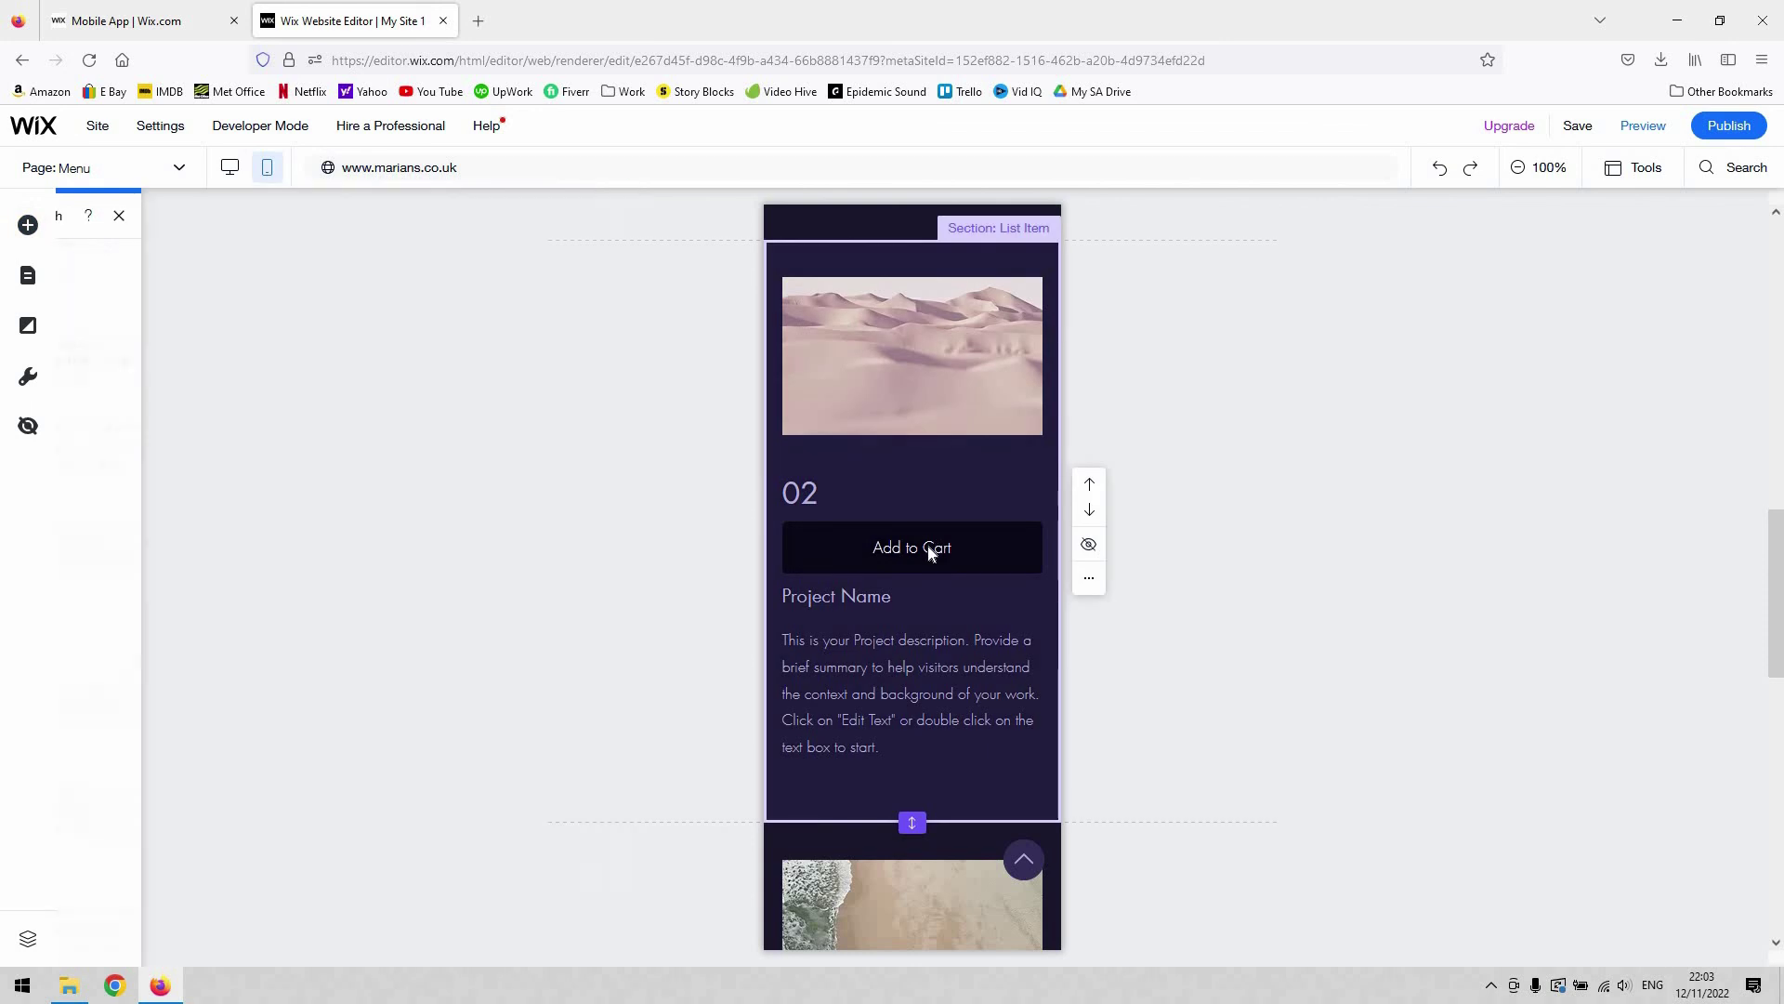
pyautogui.click(926, 546)
pyautogui.click(925, 547)
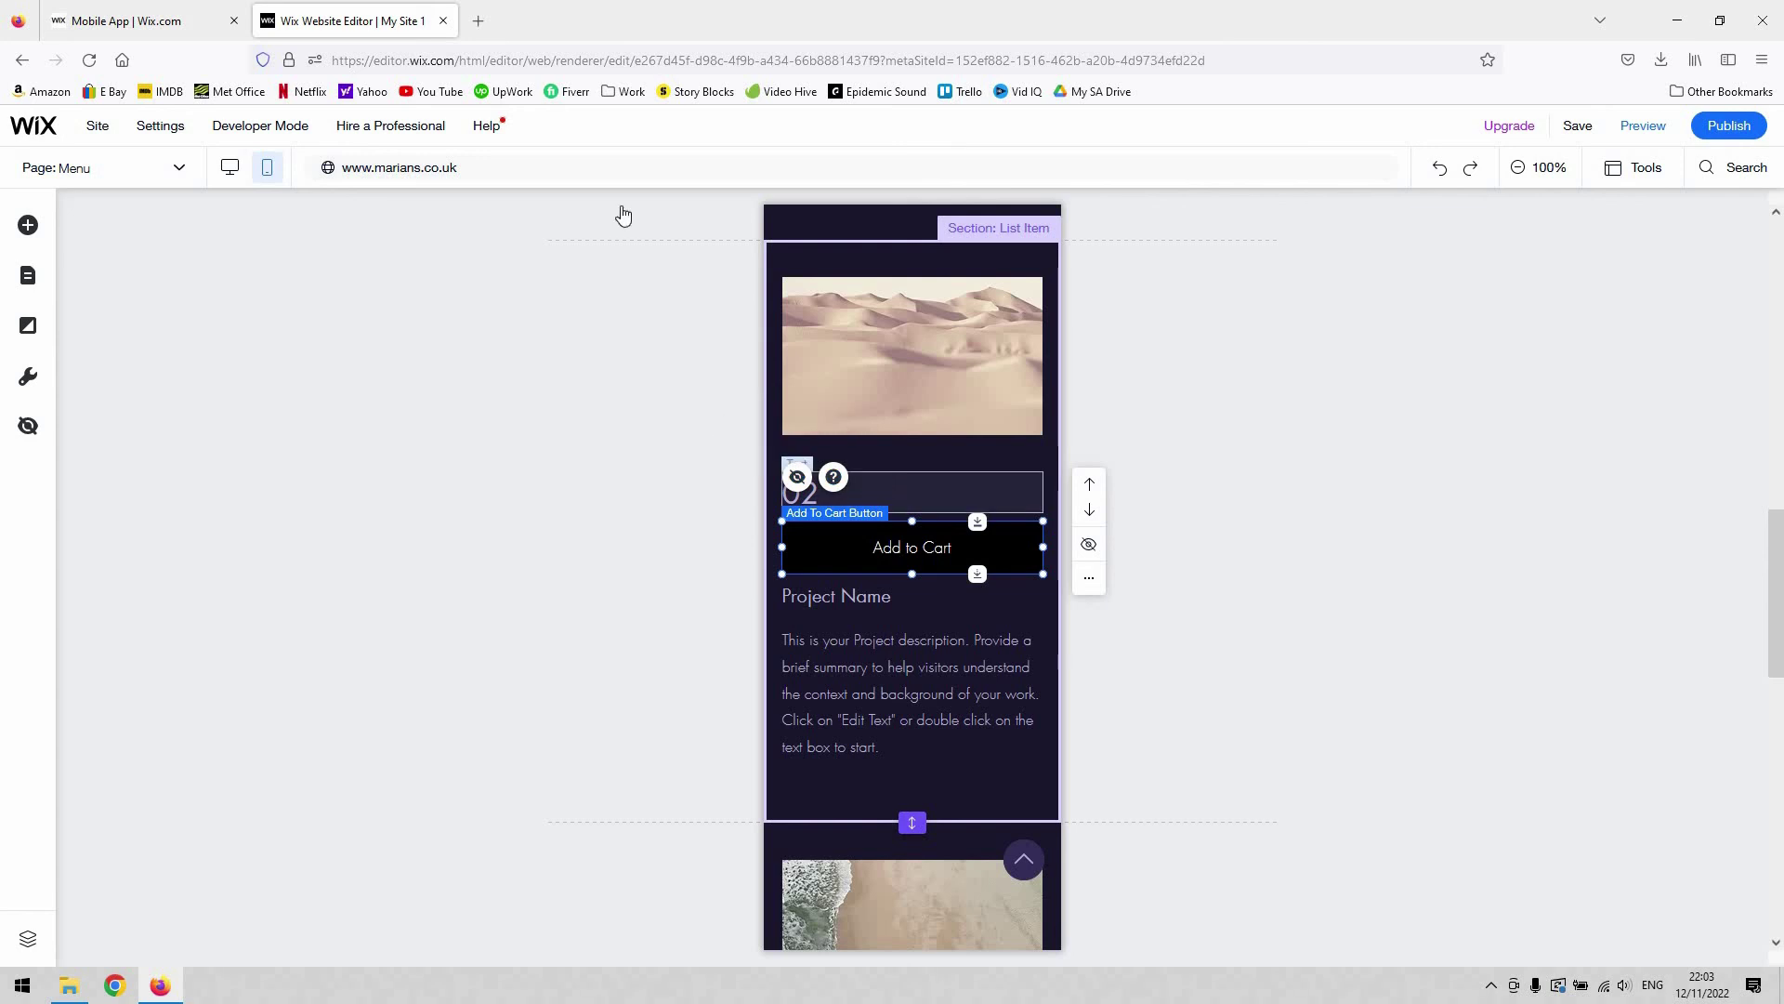
pyautogui.click(232, 174)
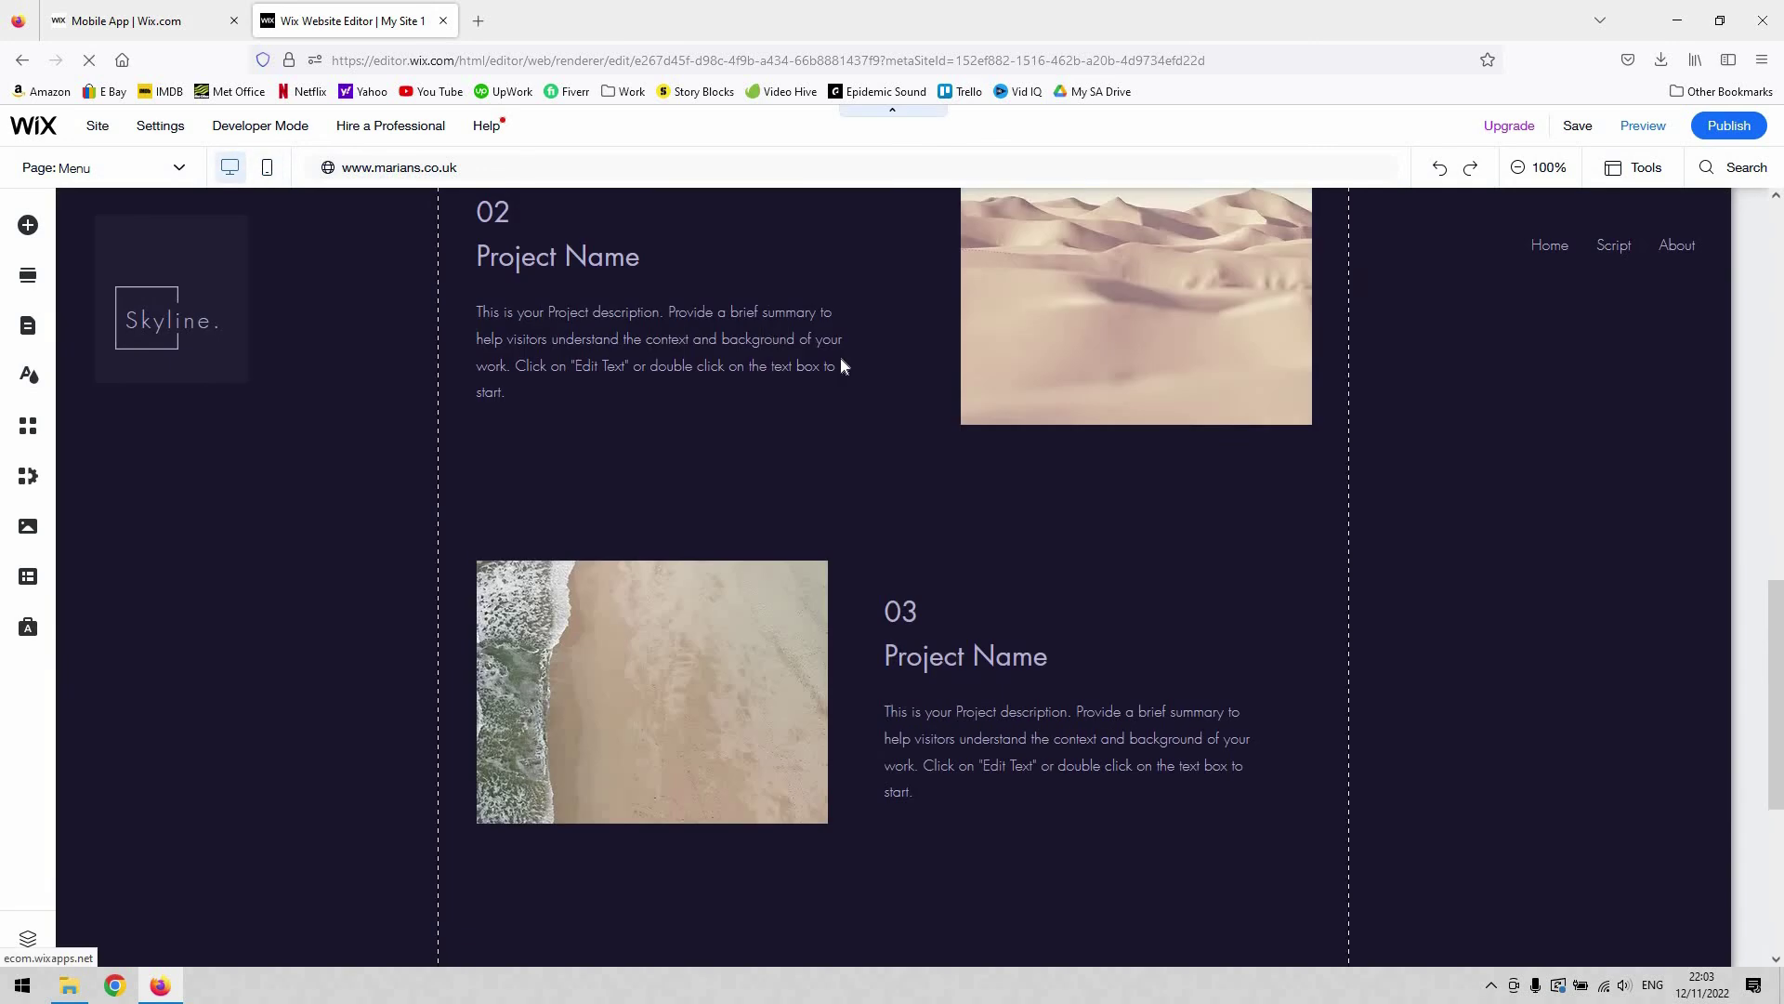